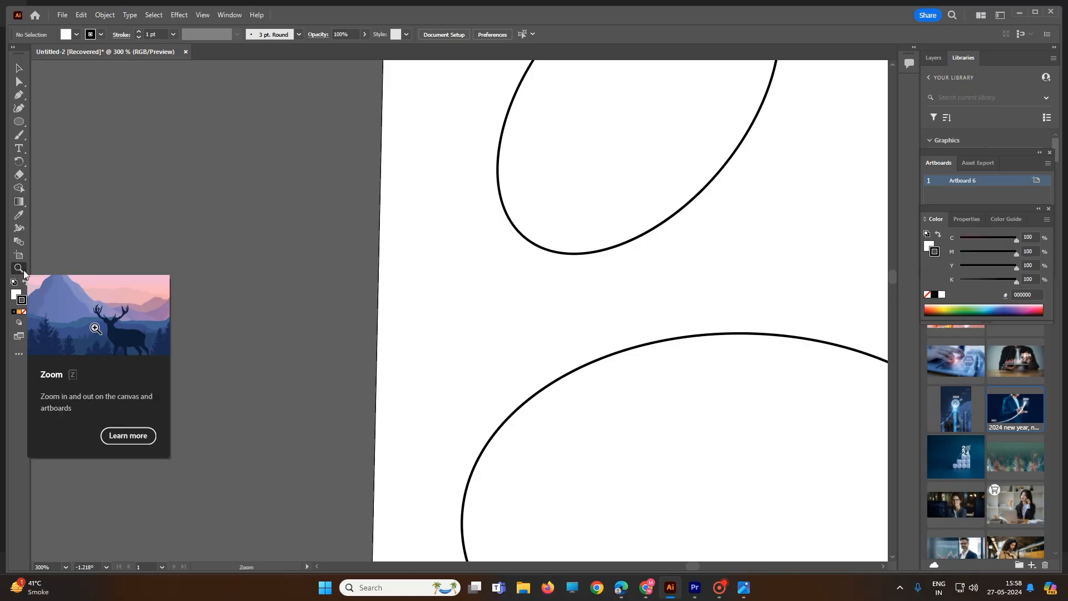
Magnify the artboard to 1600% with the Zoom tool and zoom back out to 50% to show all the ellipses
left_click(447, 303)
left_click(447, 302)
left_click(447, 303)
left_click(448, 302)
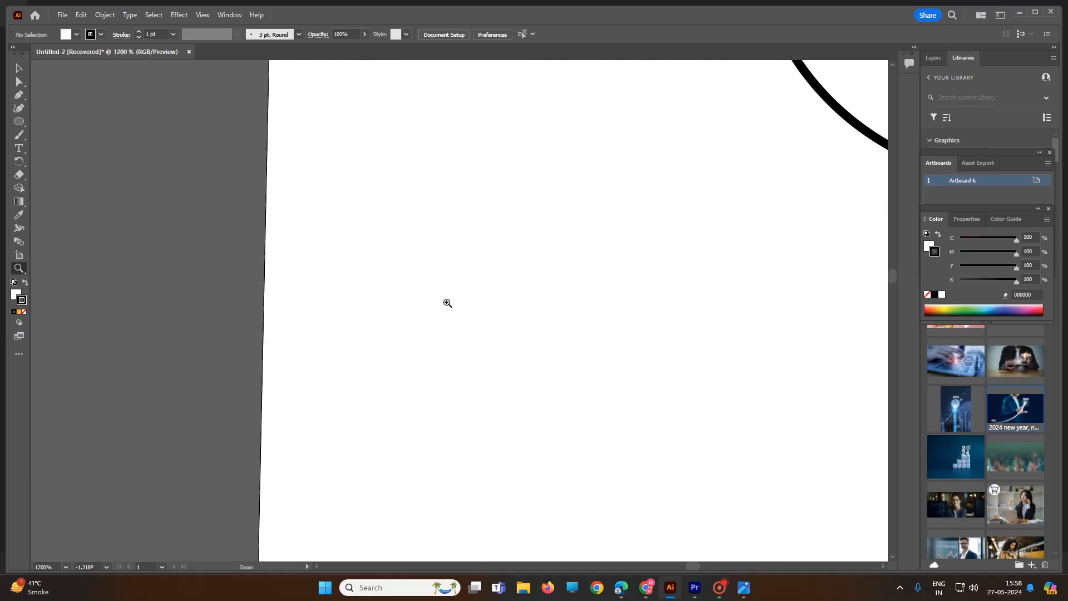
left_click(447, 303)
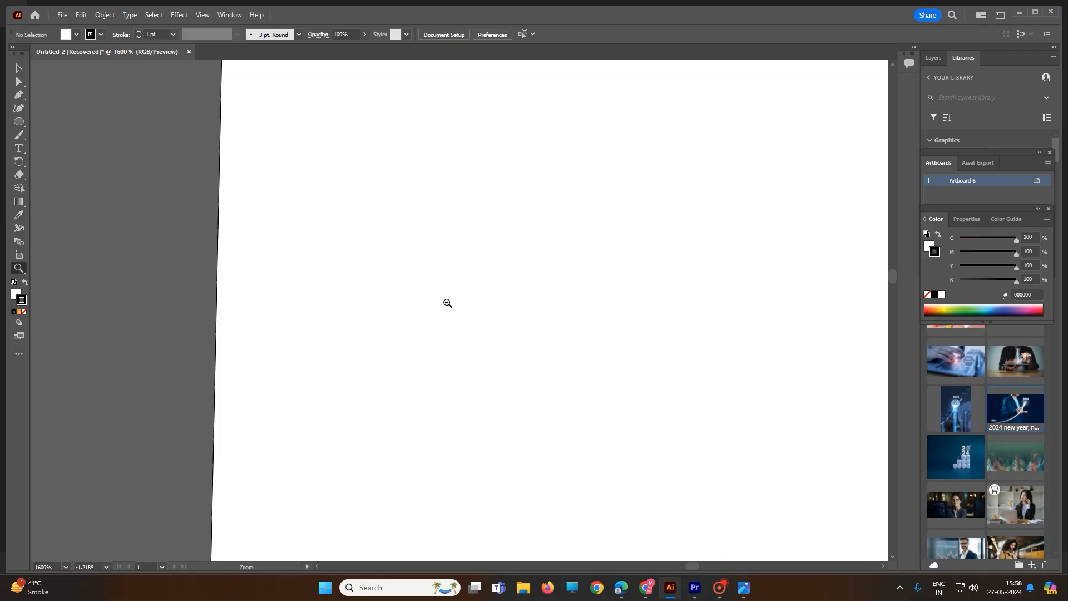
left_click(447, 303, "alt")
left_click(447, 302, "alt")
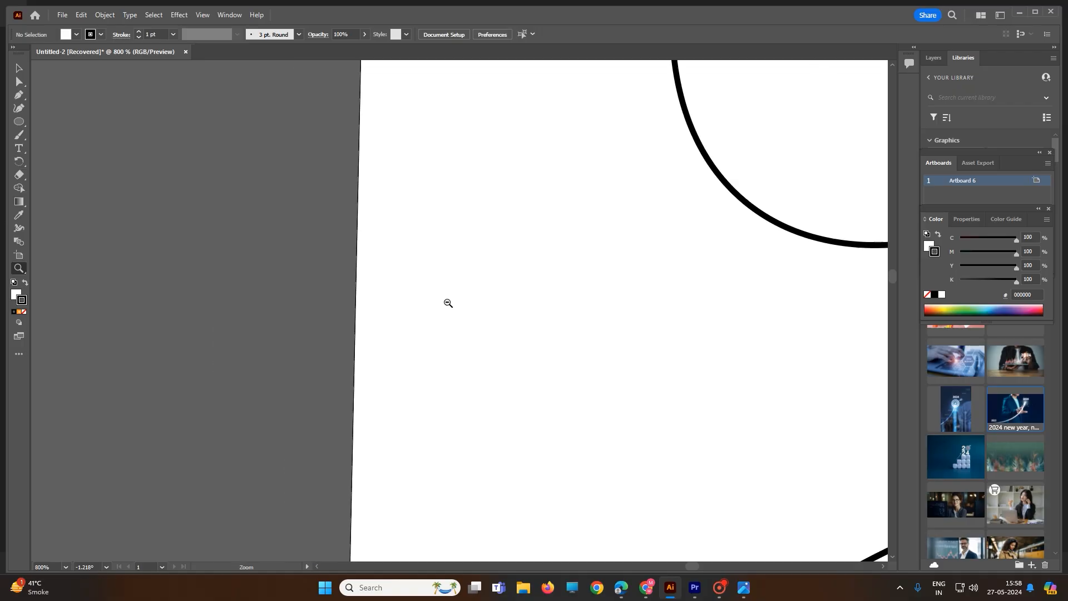
left_click(448, 303, "alt")
left_click(448, 303, "alt")
left_click(449, 303, "alt")
left_click(449, 303, "alt")
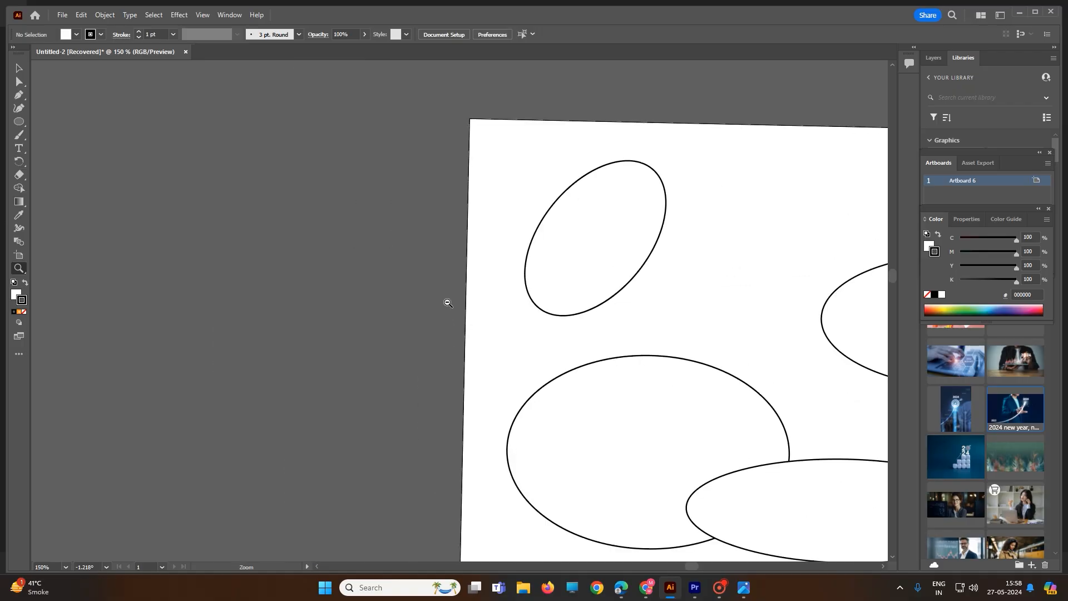
left_click(448, 303, "alt")
left_click(448, 303, "alt")
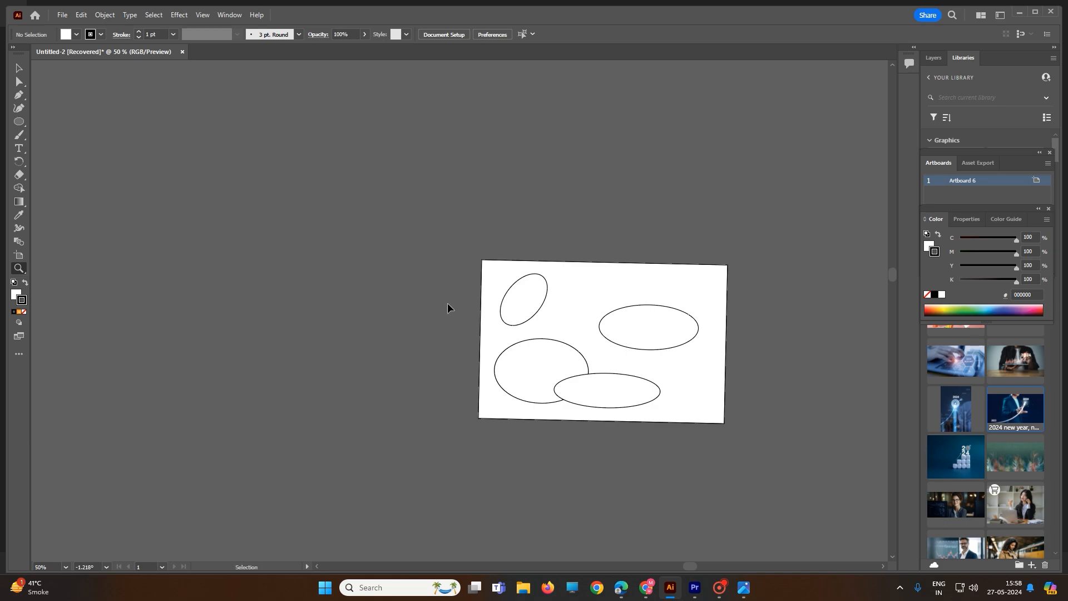
Enlarge the canvas view stepwise to 300% and reduce it to 33.33% without using the Zoom tool
key("ctrl+plus")
key("ctrl+plus")
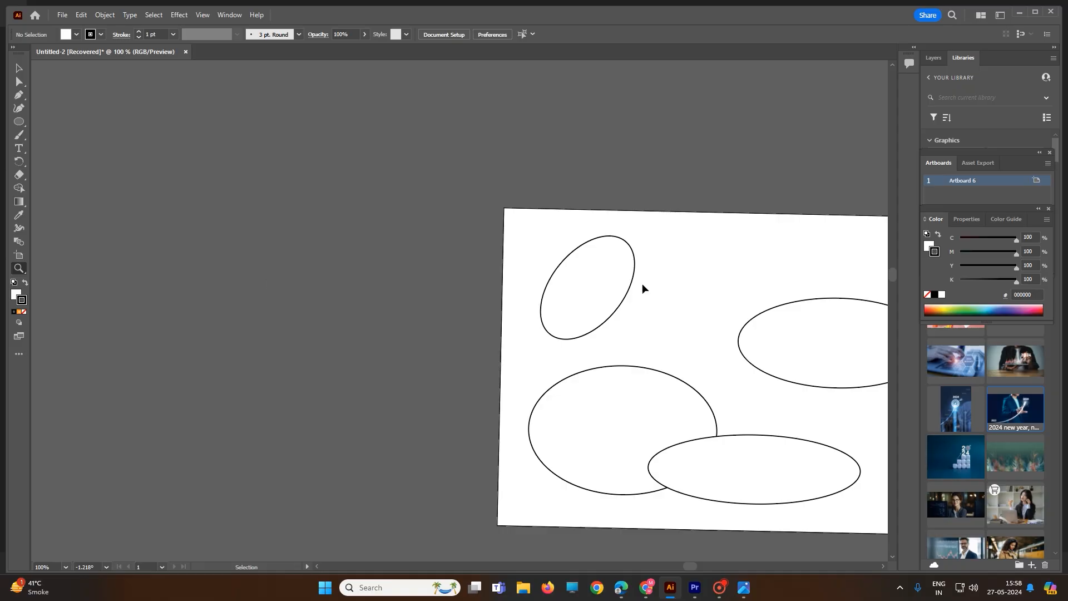
key("ctrl+plus")
key("ctrl+plus")
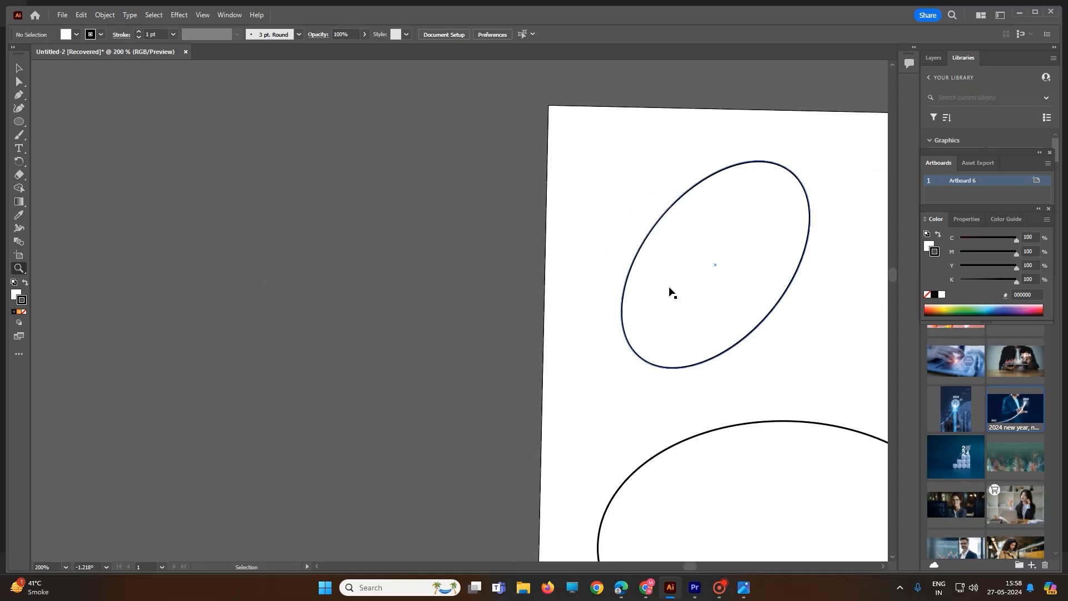
key("ctrl+plus")
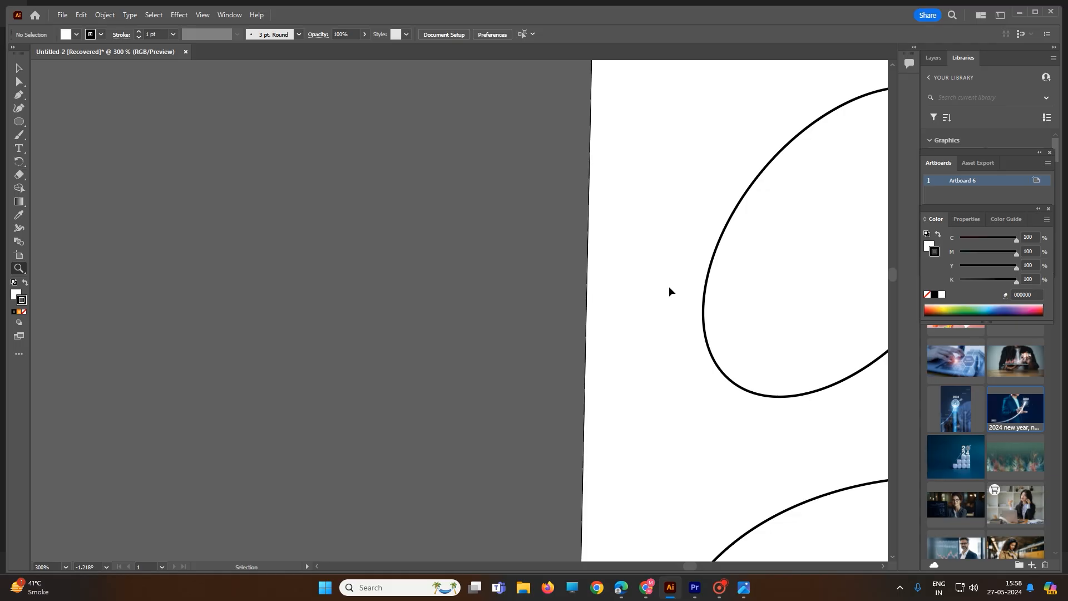
key("ctrl+minus")
key("ctrl+minus")
key("ctrl+minus")
key("ctrl+minus")
key("ctrl+minus")
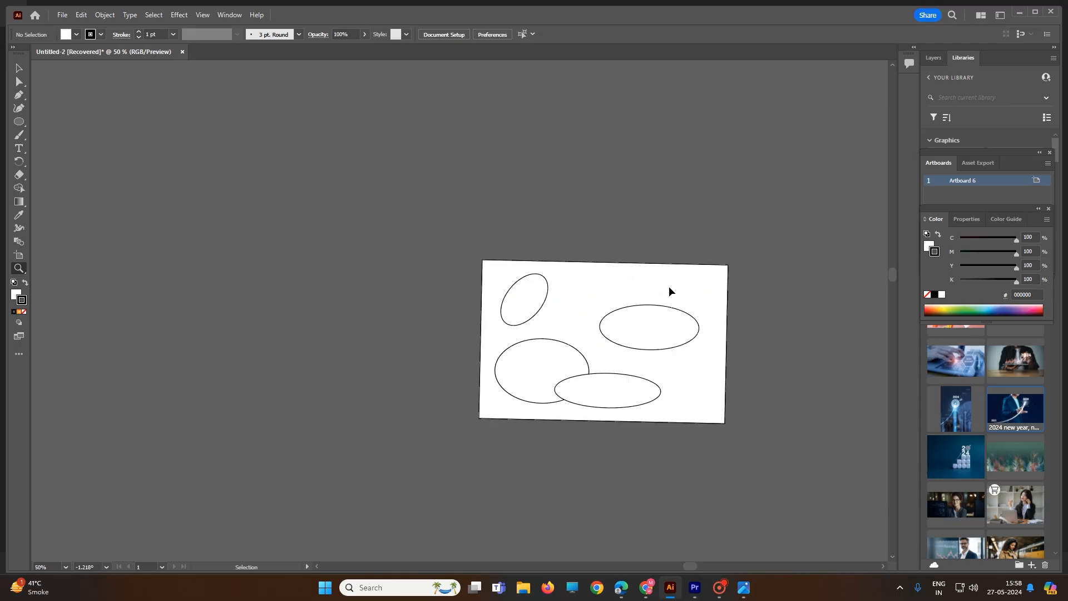
key("ctrl+minus")
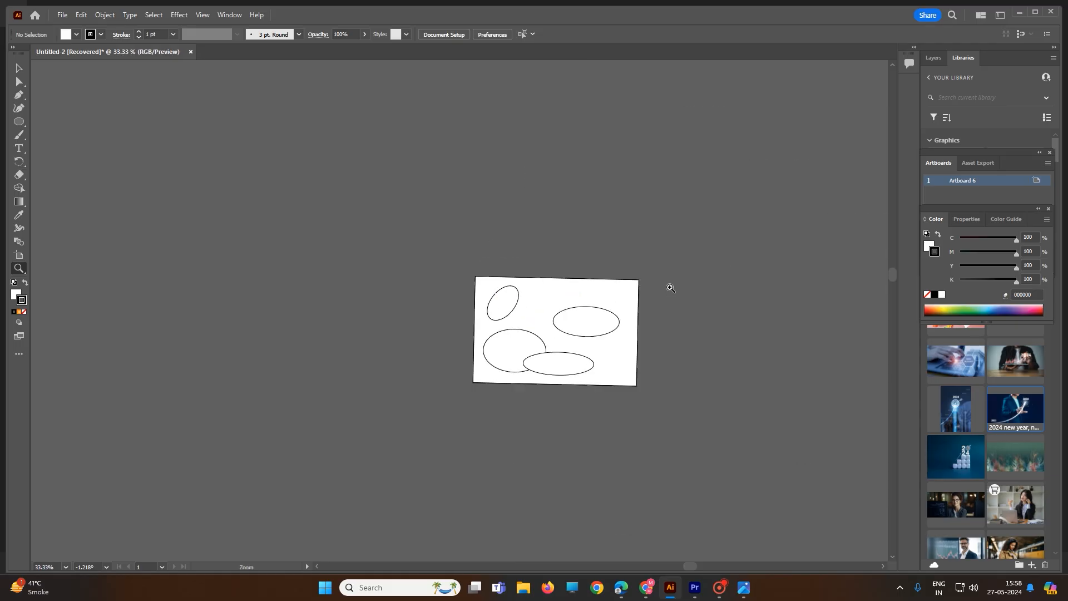
Zoom in and out repeatedly around the large lower-left ellipse, finishing with the whole artboard at 50%
scroll(531, 333, "up", 3, "alt")
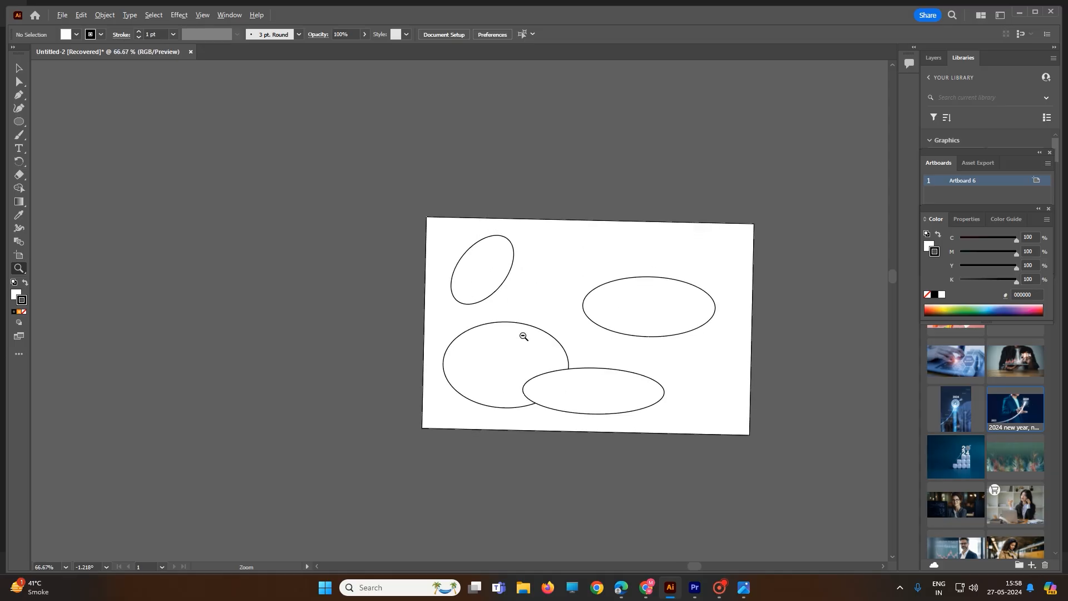
scroll(521, 334, "down", 2, "alt")
scroll(512, 333, "up", 3, "alt")
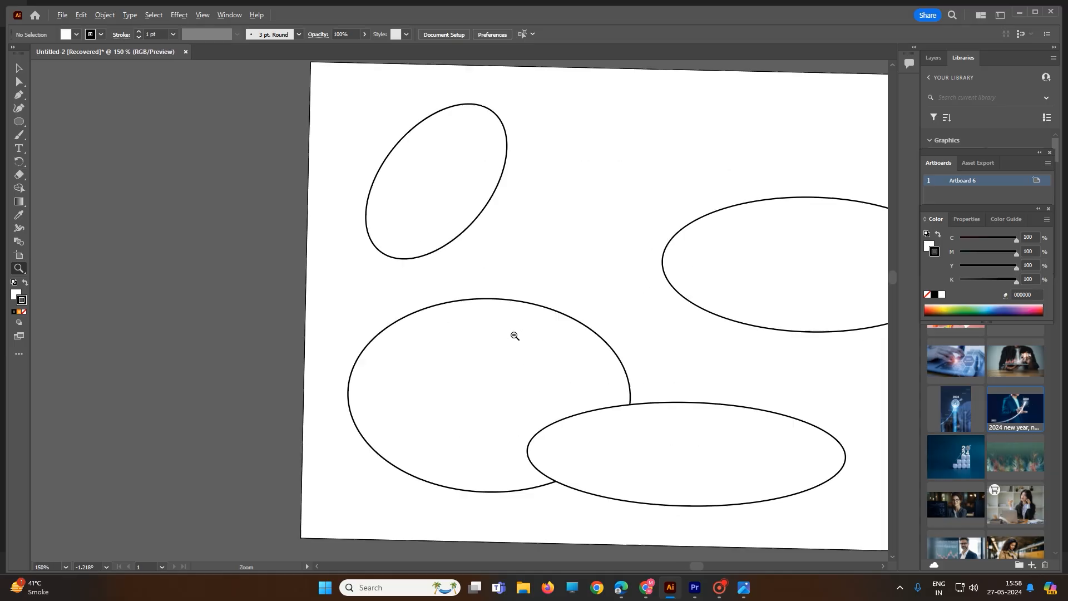
scroll(501, 338, "down", 3, "alt")
scroll(503, 338, "up", 4, "alt")
scroll(503, 338, "down", 4, "alt")
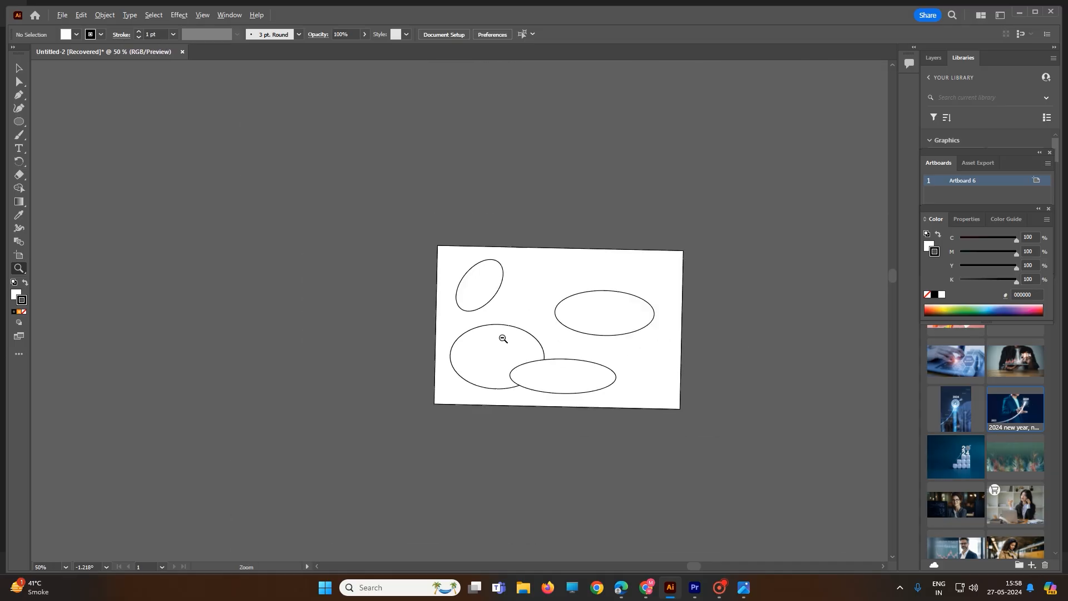
scroll(494, 341, "up", 2, "alt")
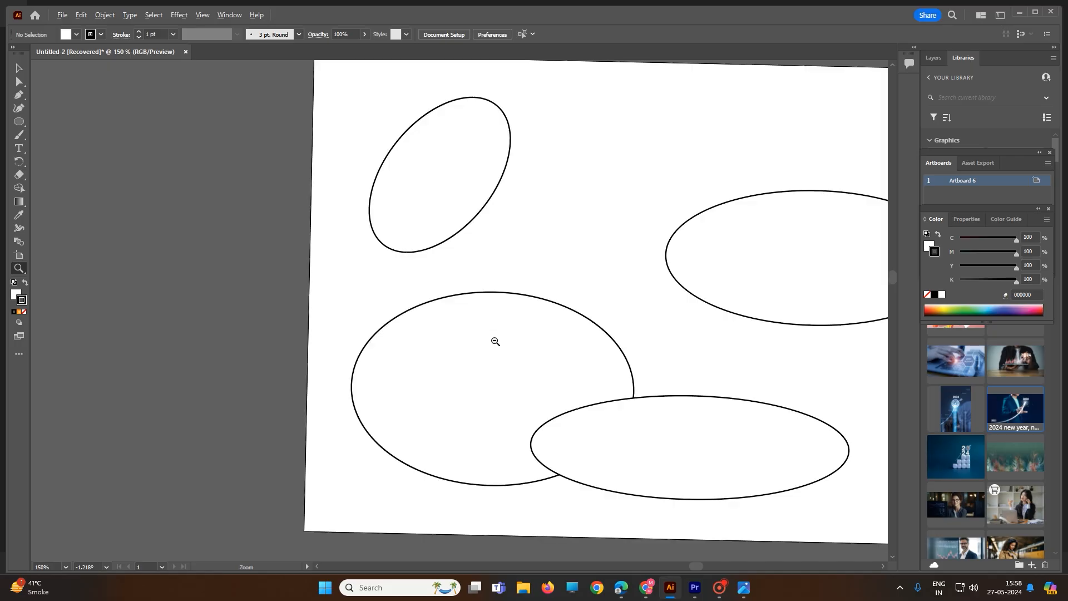
scroll(494, 341, "down", 2, "alt")
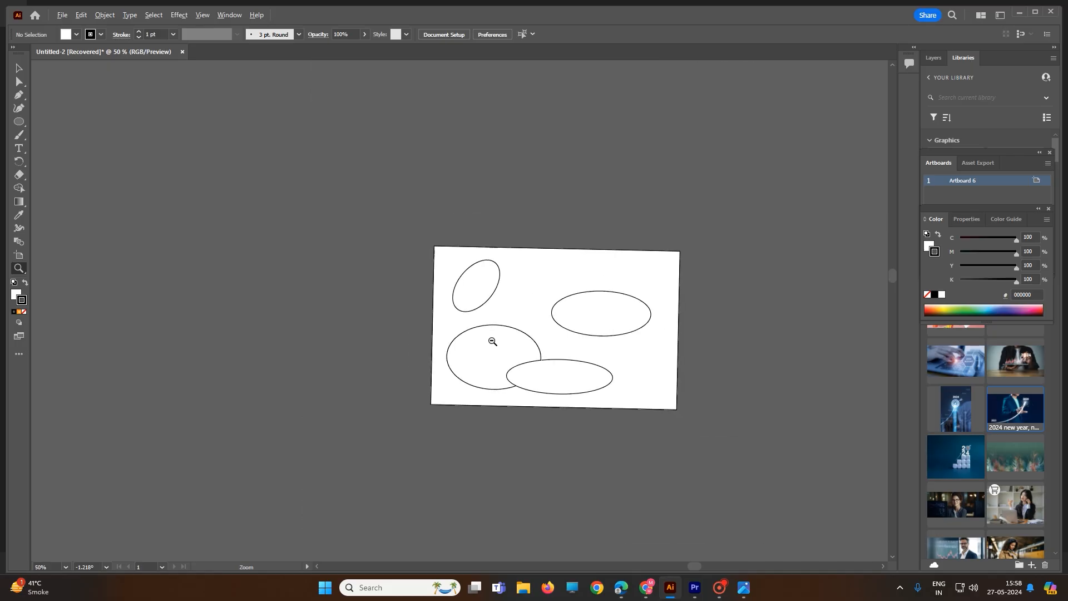
Pan the artboard around the workspace with the Hand tool, keeping the whole artboard in view
left_click(21, 273)
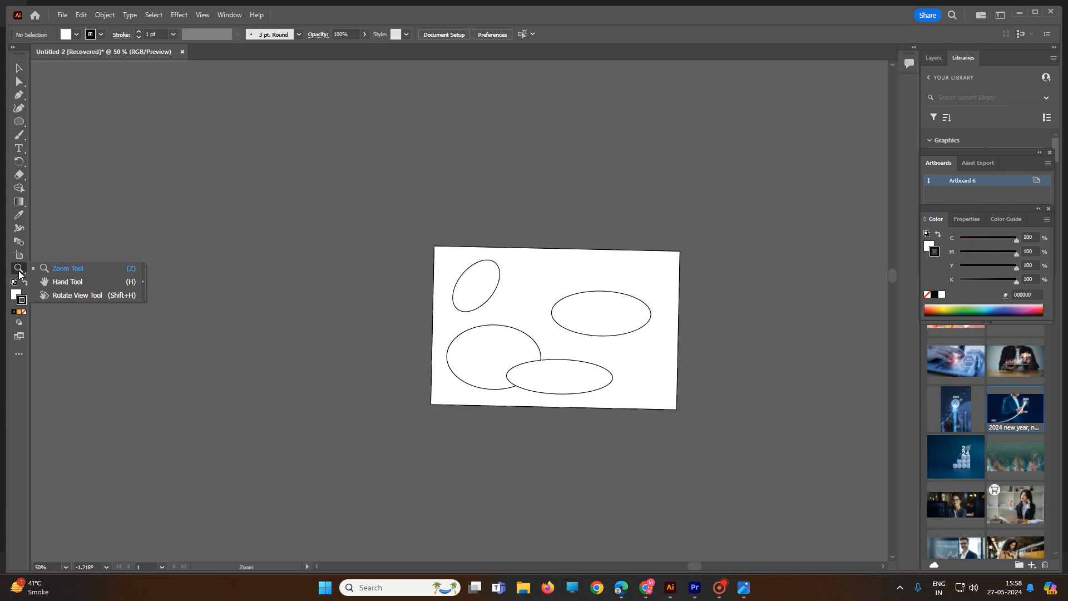
left_click(67, 281)
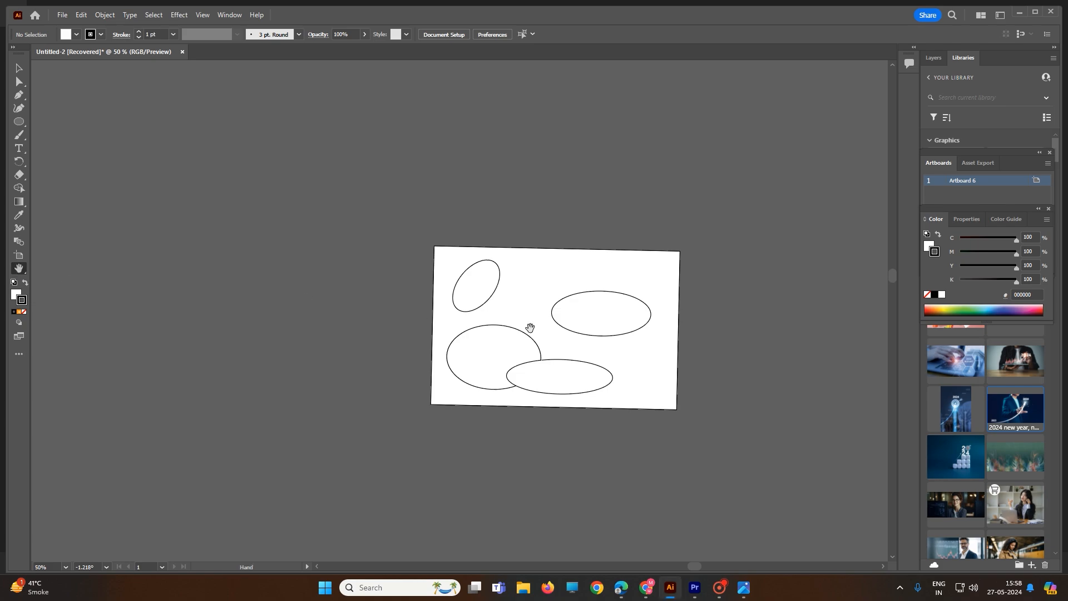
left_click_drag(527, 313, 302, 341)
left_click_drag(579, 167, 637, 277)
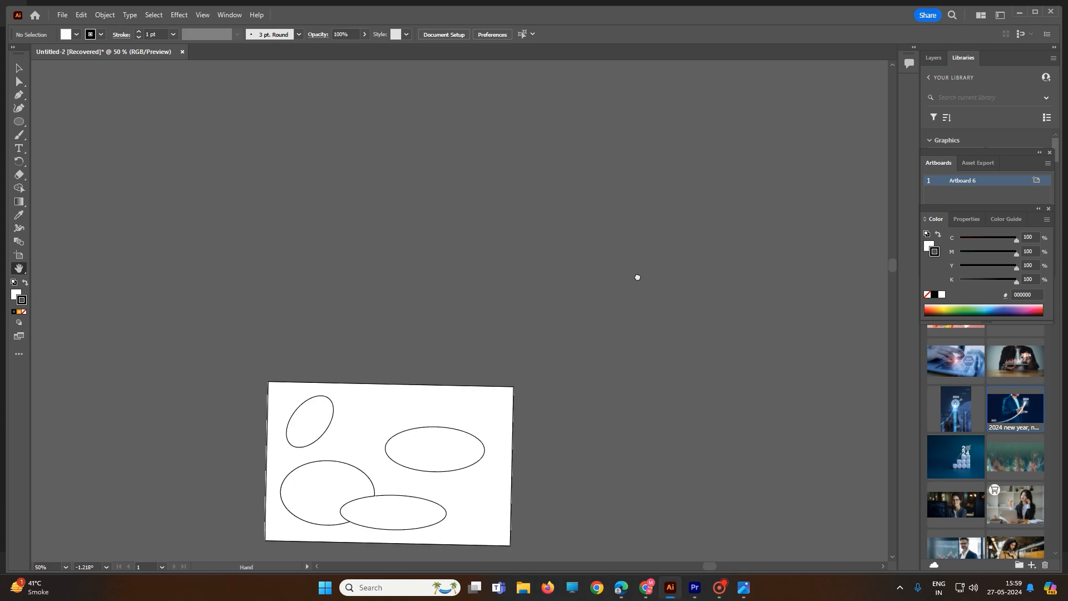
scroll(638, 277, "down", 3)
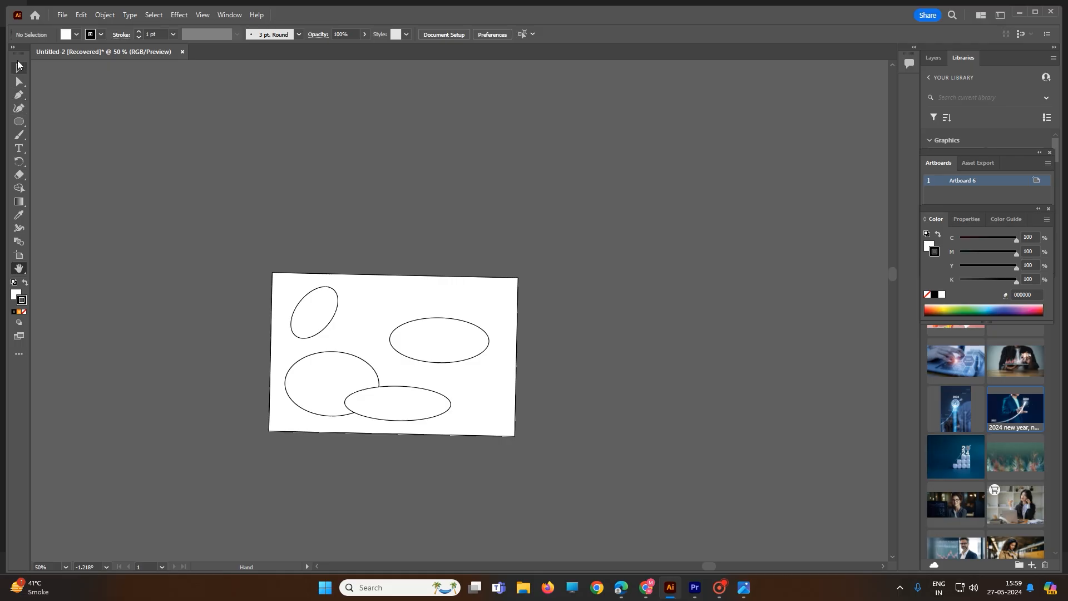
Select only the ellipse on the artboard's right side and move it off the artboard, far to the upper right
left_click(19, 68)
left_click_drag(379, 307, 498, 399)
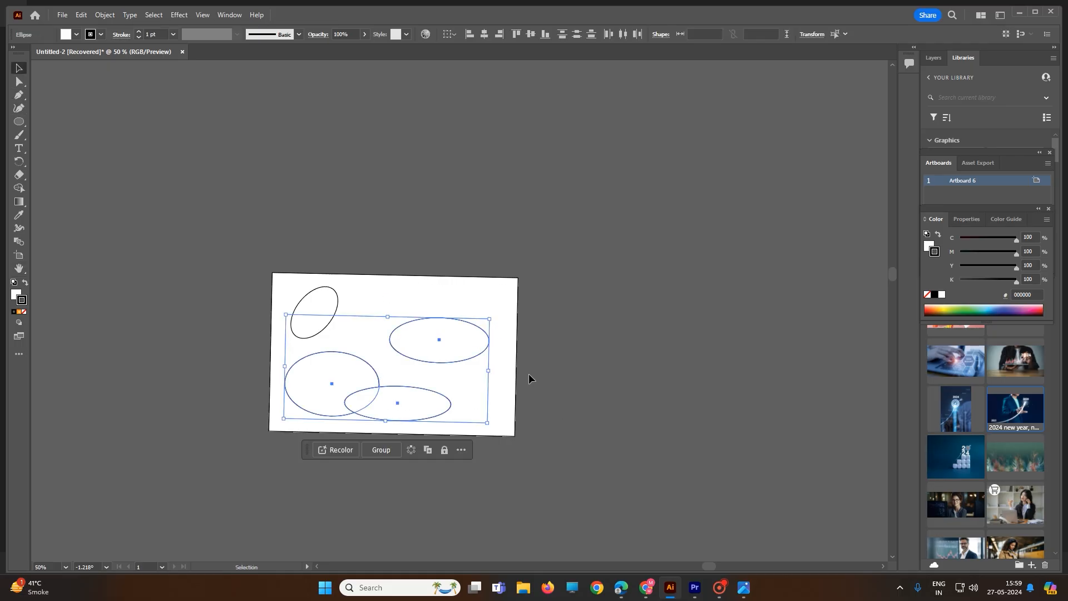
left_click(465, 366)
left_click(466, 361)
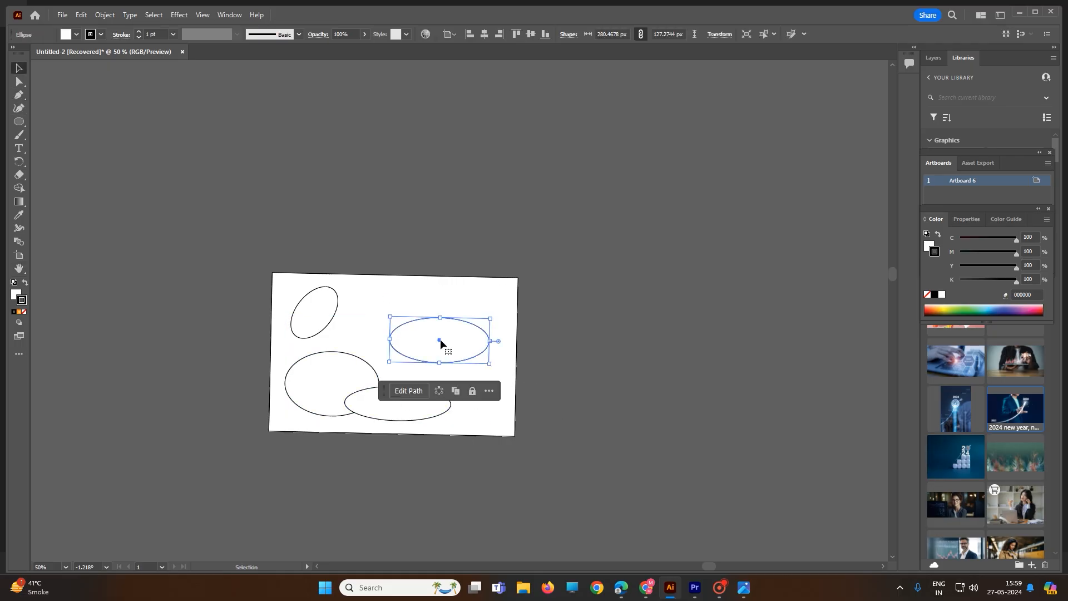
left_click_drag(439, 341, 847, 62)
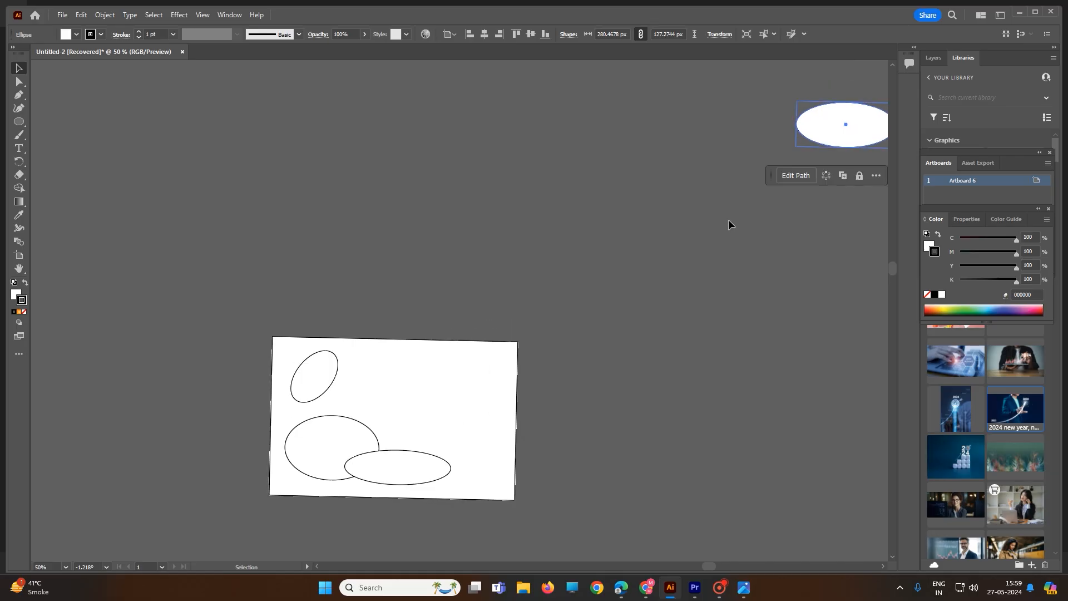
Pan with the Hand tool to the ellipse outside the artboard and zoom out to 16.67% to show both together
scroll(503, 332, "down", 2)
scroll(445, 356, "down", 2)
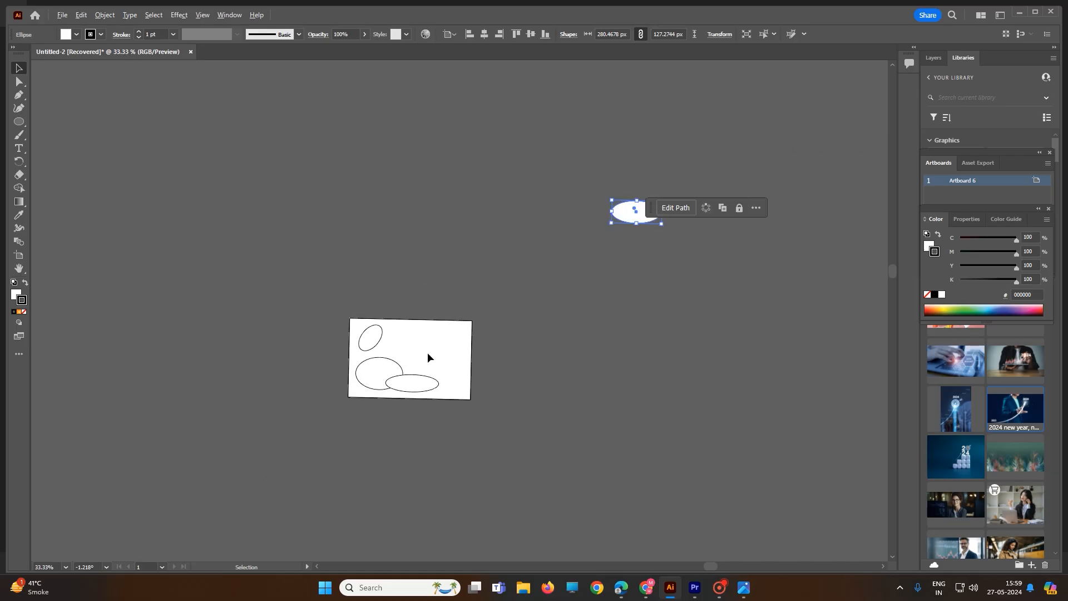
scroll(423, 371, "up", 5)
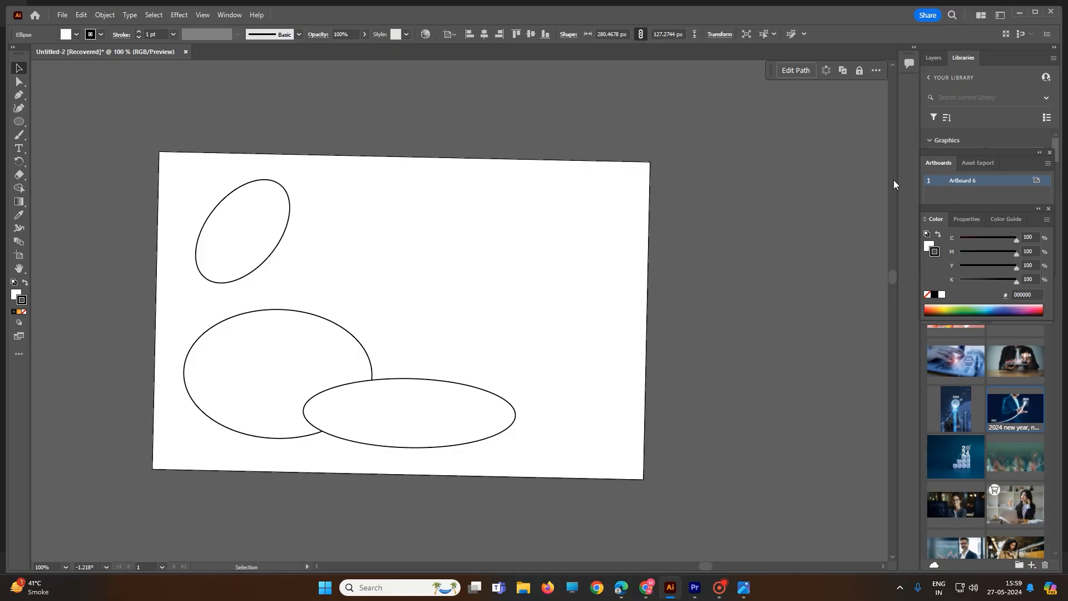
mouse_move(895, 276)
left_mouse_down()
mouse_move(899, 246)
mouse_move(895, 281)
left_mouse_up()
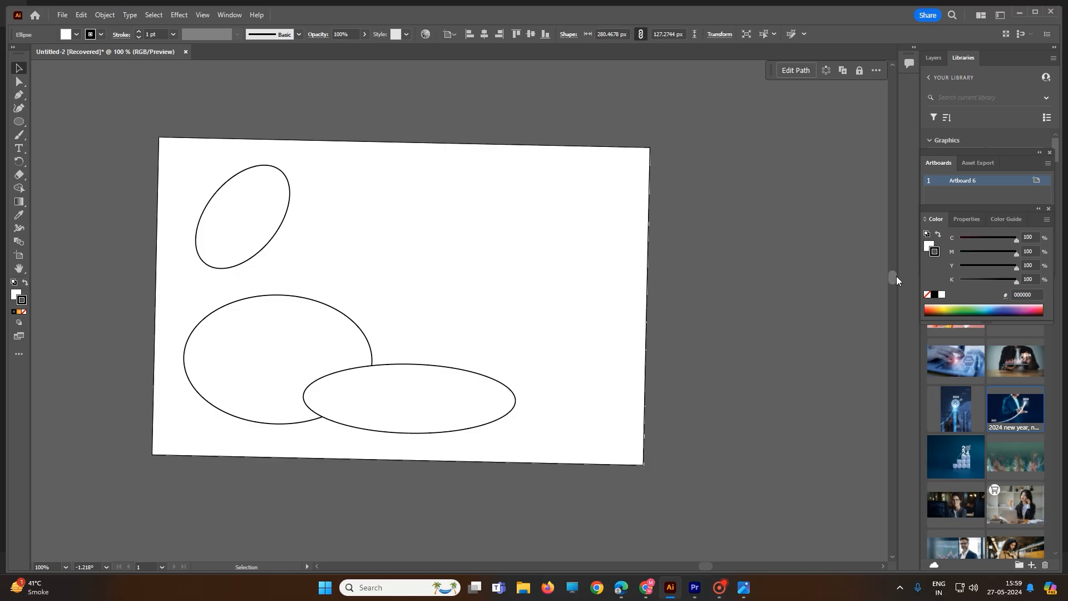
left_click(20, 269)
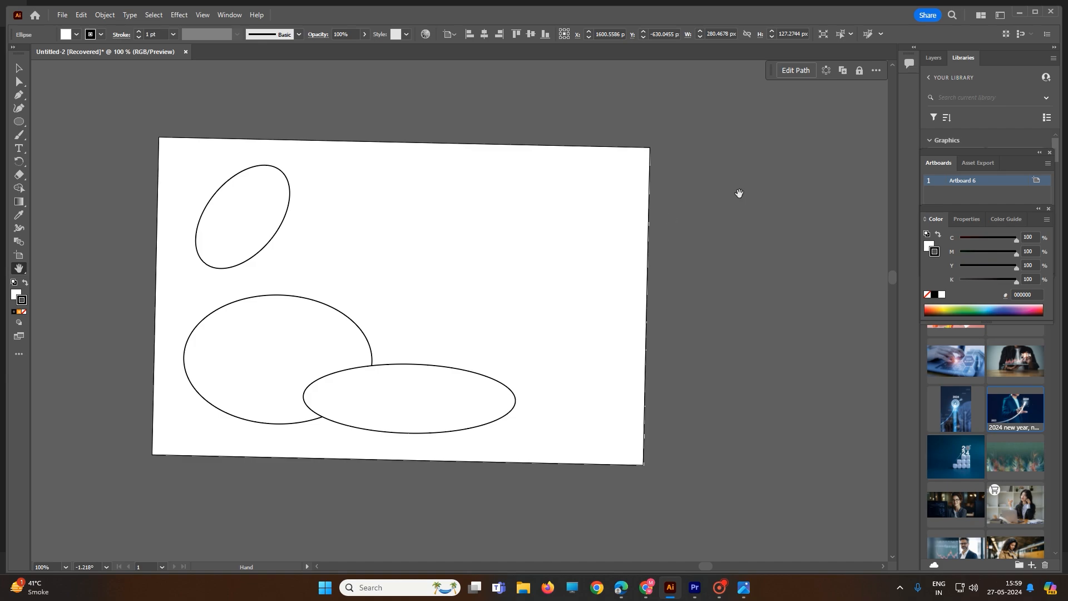
left_click_drag(740, 194, 527, 329)
left_click_drag(710, 175, 522, 319)
left_click_drag(766, 215, 494, 335)
mouse_move(627, 171)
left_mouse_down()
mouse_move(609, 294)
mouse_move(756, 258)
mouse_move(556, 353)
mouse_move(494, 458)
mouse_move(555, 290)
mouse_move(644, 260)
mouse_move(512, 320)
left_mouse_up()
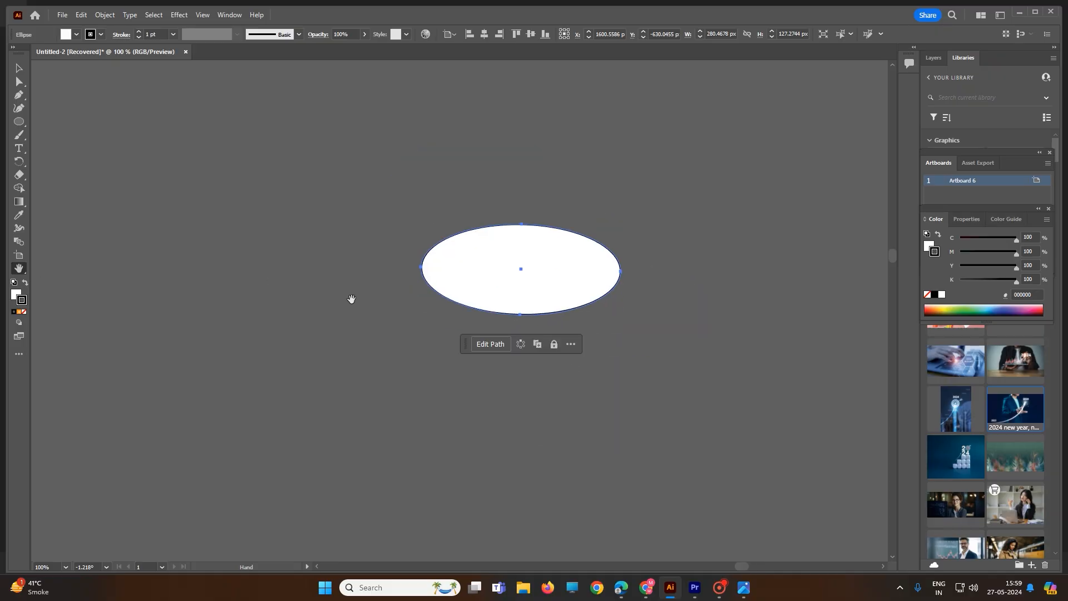
scroll(360, 295, "down", 2)
scroll(389, 295, "down", 5, "alt")
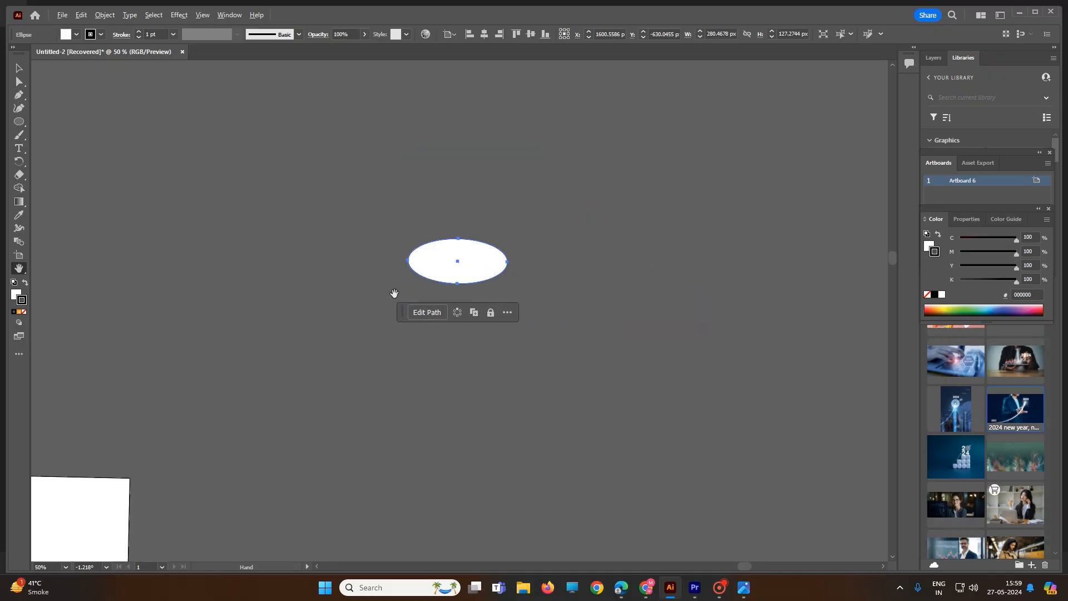
left_click_drag(442, 292, 507, 296)
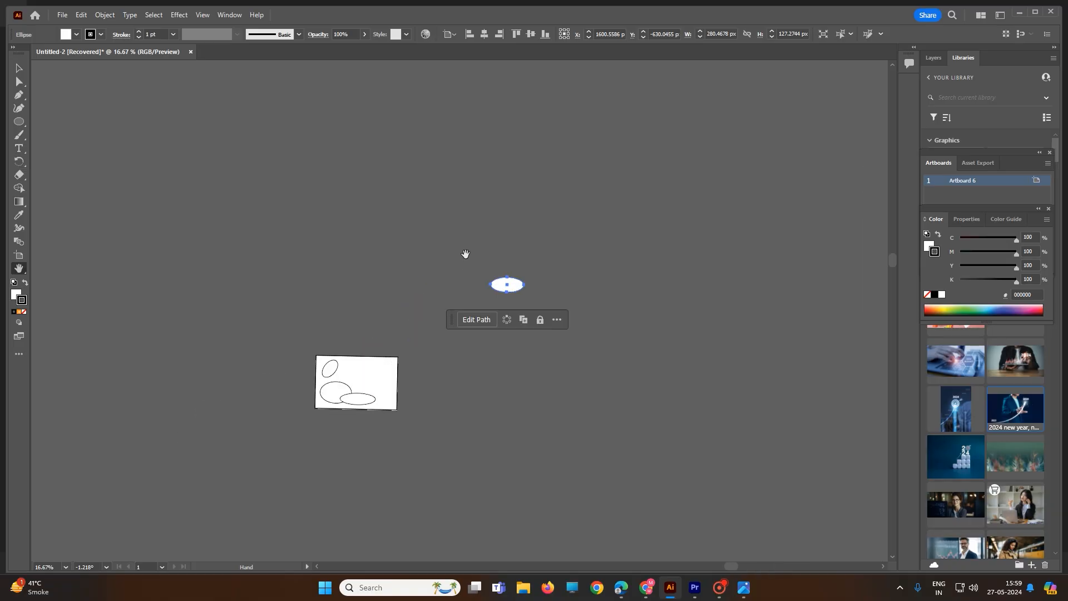
Rotate the canvas with the Rotate View tool, first nearly upside down, finishing at about 10.7° with the artboard at 66.67% zoom
left_click(25, 270)
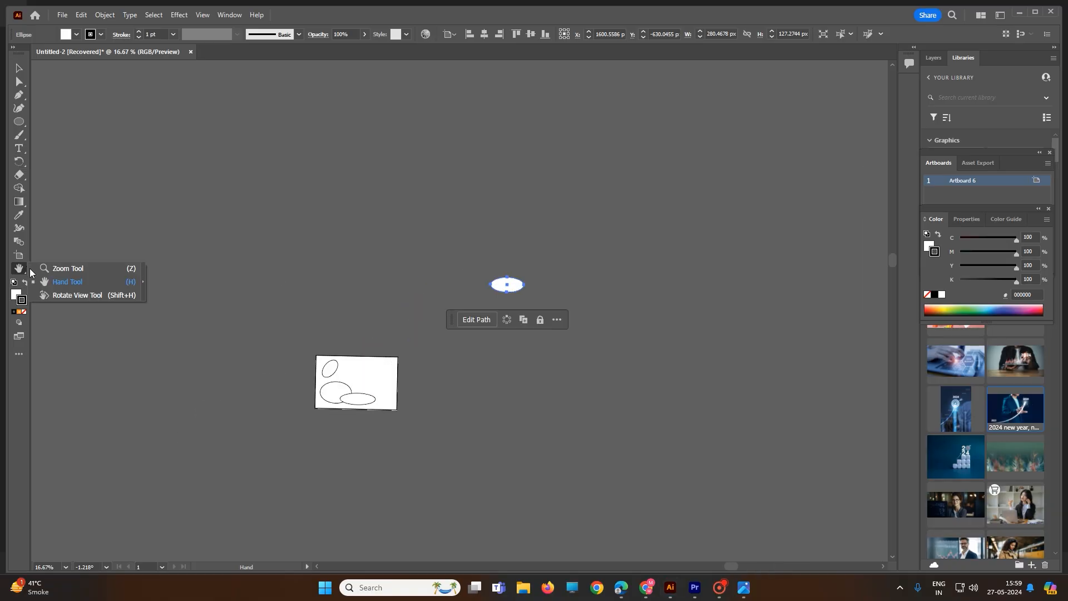
left_click(74, 293)
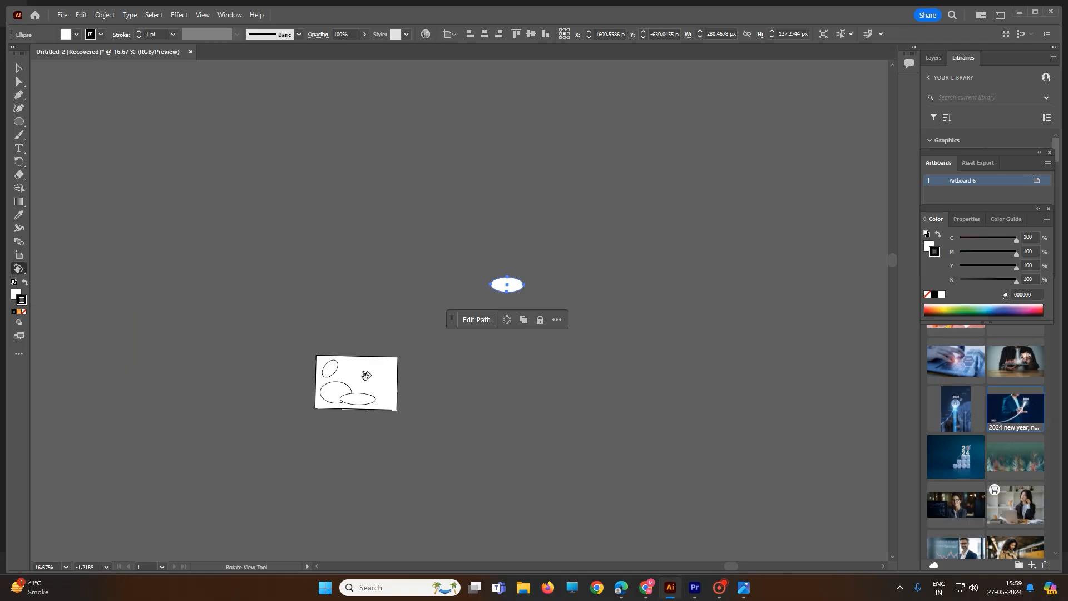
left_click_drag(383, 370, 539, 277)
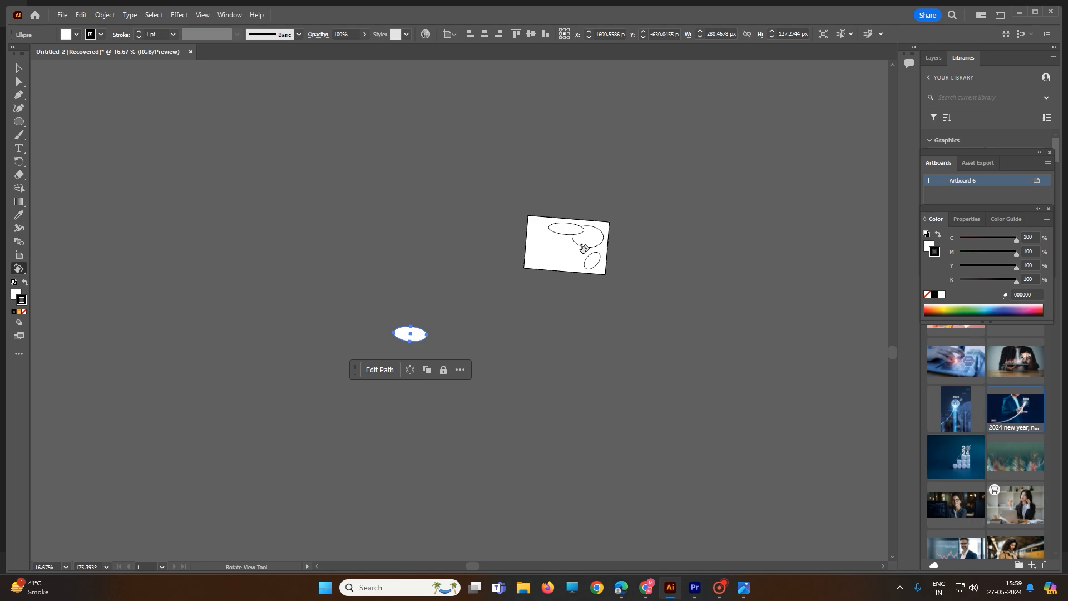
left_click_drag(583, 249, 352, 426)
scroll(353, 425, "up", 4)
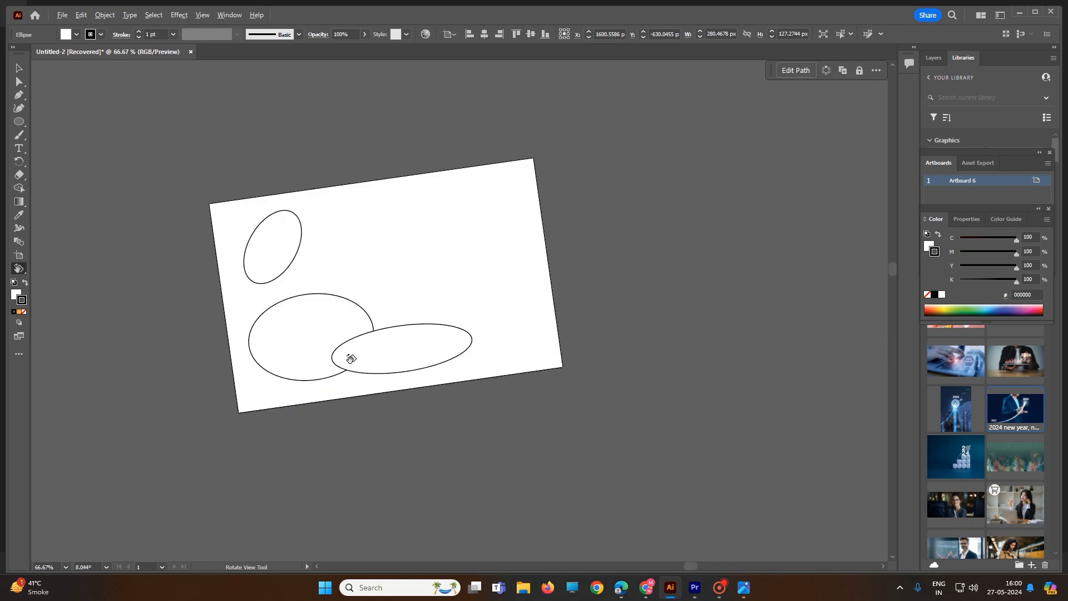
left_click_drag(458, 253, 477, 193)
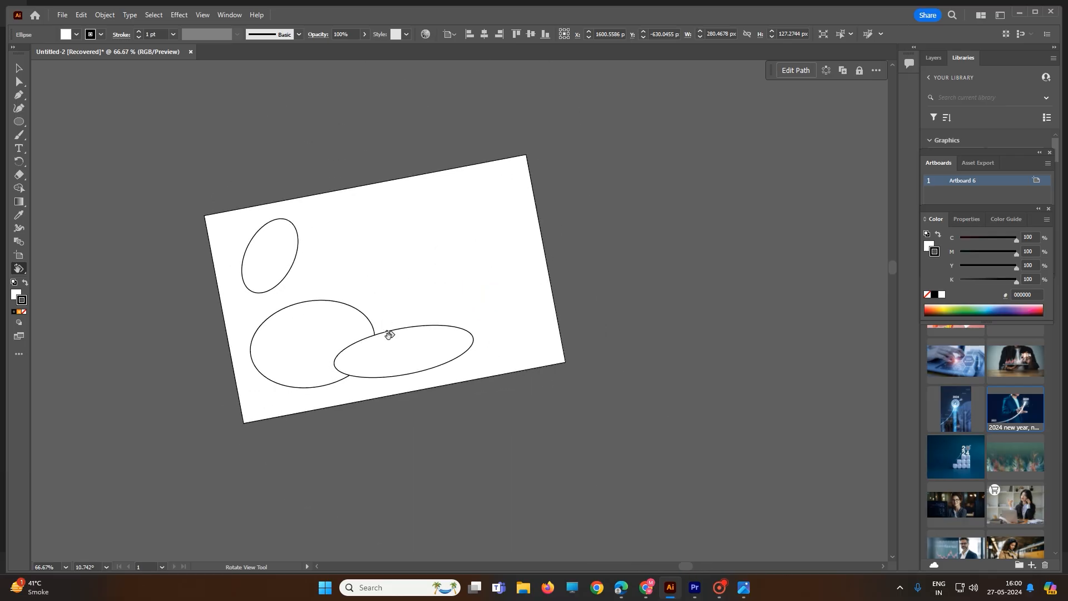
Select the flat ellipse near the artboard's lower edge with the Selection tool
left_click(19, 68)
left_click(405, 328)
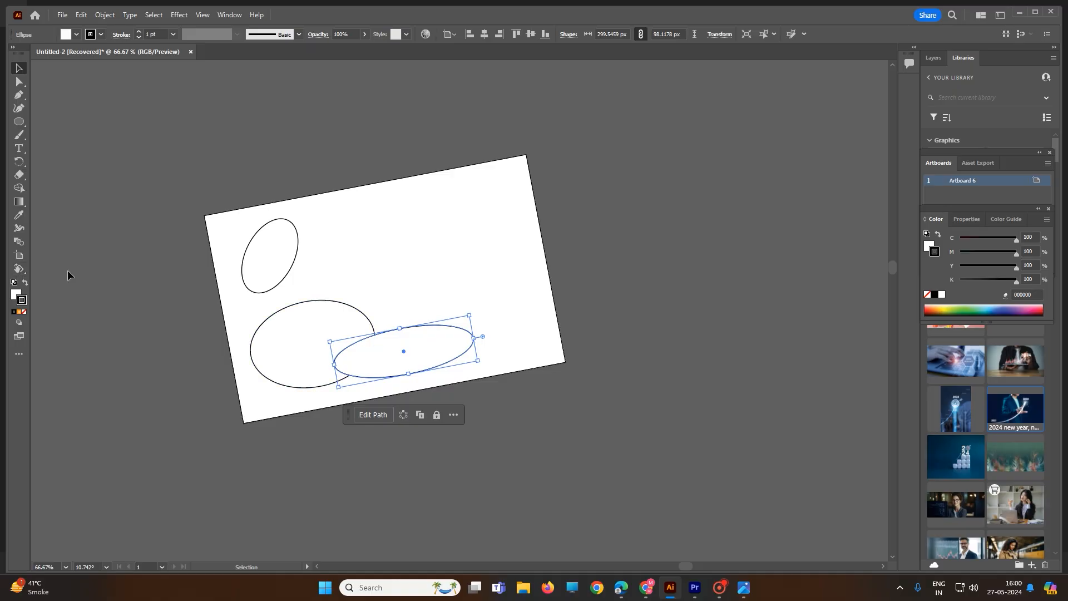
Level the canvas view to about 0.9° with Rotate View and rotate the selected flat ellipse slightly counterclockwise with the Rotate tool
key("shift+h")
left_click_drag(437, 336, 351, 382)
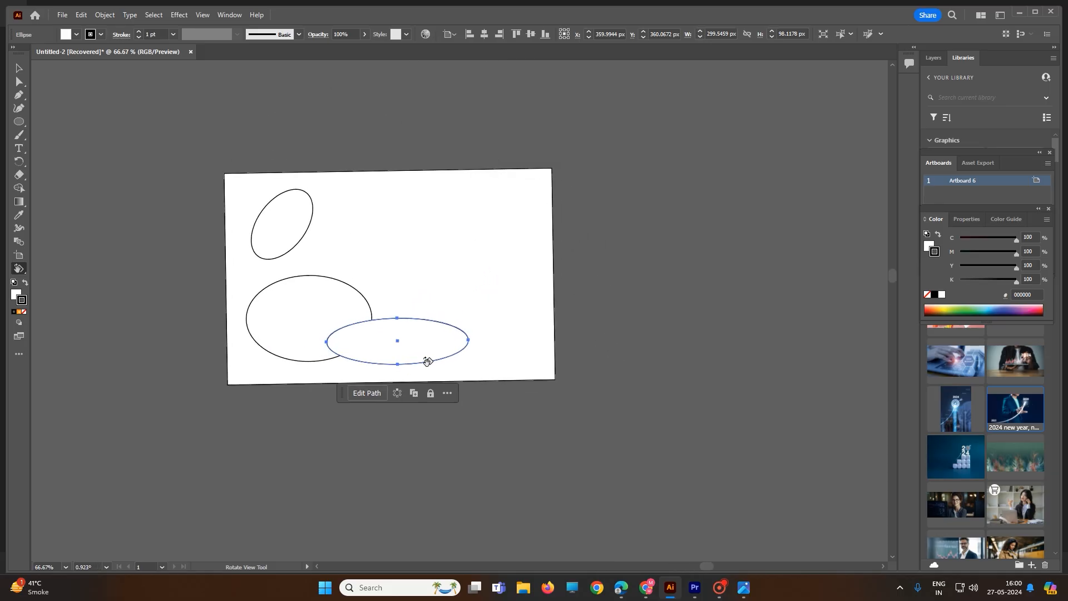
left_click(19, 161)
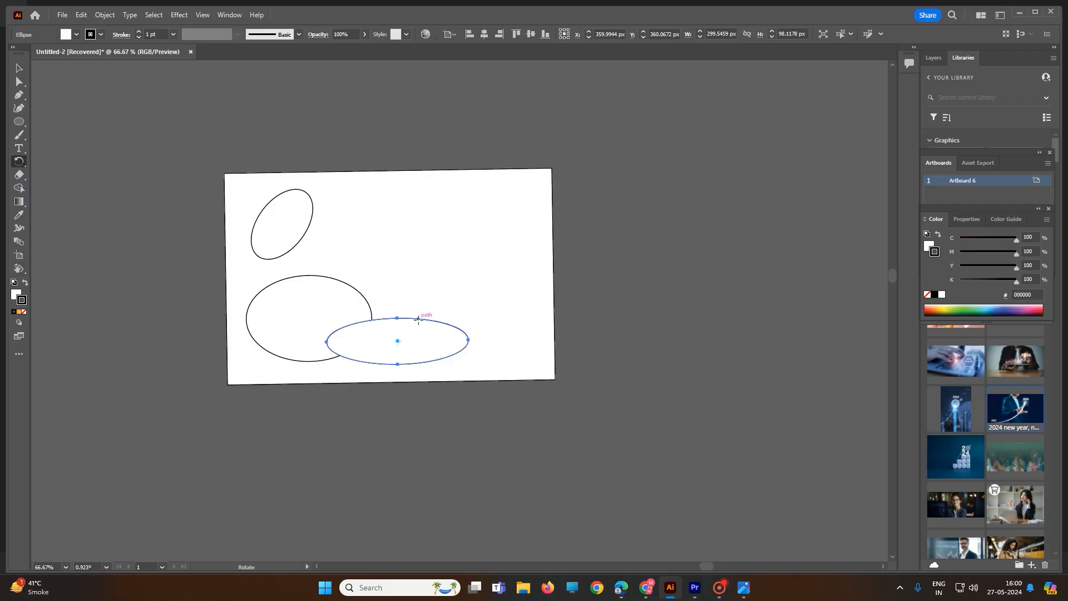
mouse_move(419, 320)
left_mouse_down()
mouse_move(424, 339)
mouse_move(348, 336)
mouse_move(460, 362)
mouse_move(374, 278)
mouse_move(422, 311)
left_mouse_up()
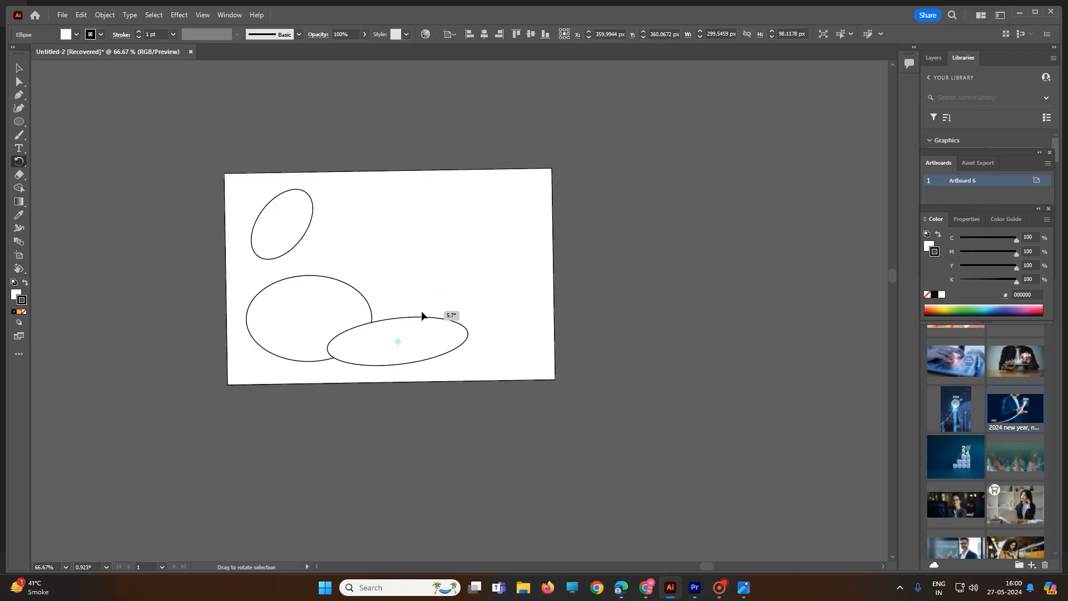
Rotate the canvas view slightly clockwise with the Rotate View tool to about -1.17°
left_click(18, 269)
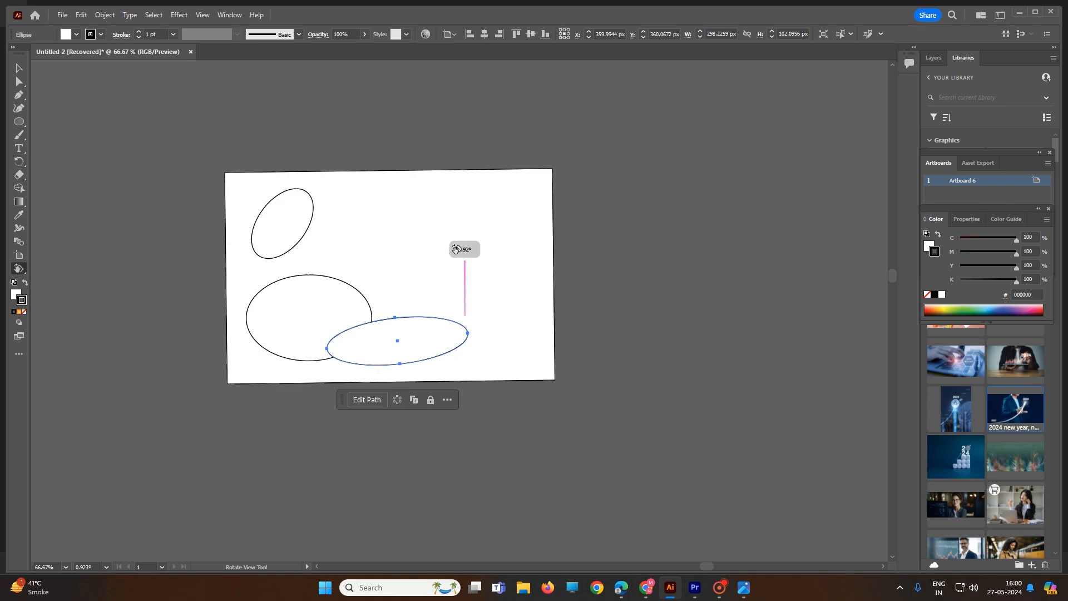
mouse_move(457, 248)
left_mouse_down()
mouse_move(365, 367)
mouse_move(322, 231)
mouse_move(510, 329)
mouse_move(336, 296)
mouse_move(525, 232)
mouse_move(493, 360)
mouse_move(401, 348)
mouse_move(482, 245)
mouse_move(449, 239)
mouse_move(457, 247)
left_mouse_up()
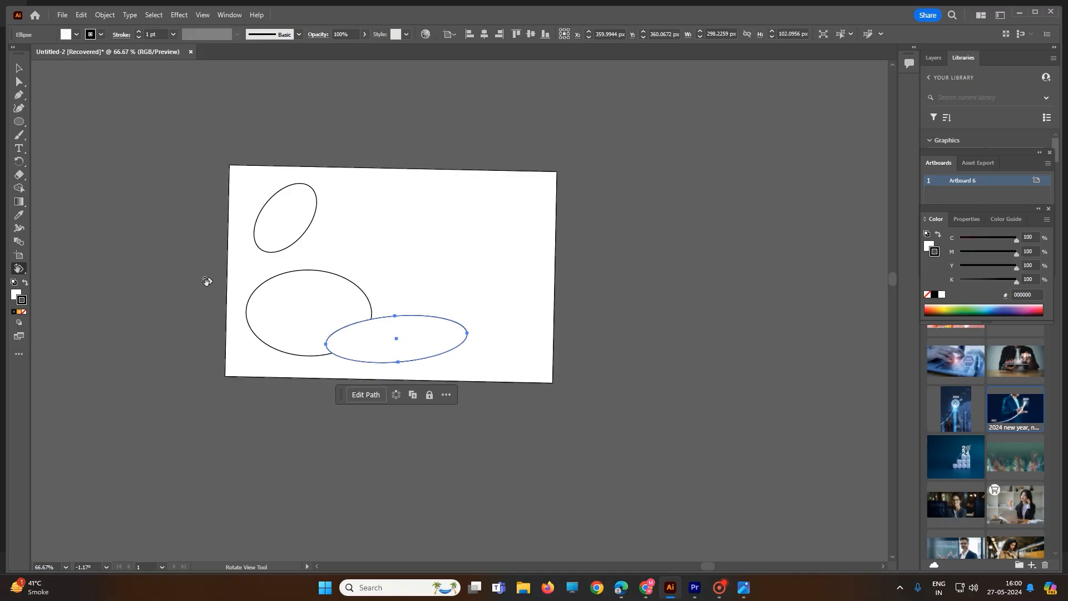
Draw three ellipses: one near the artboard's upper middle, one about 231 × 168 px overlapping its right edge, and one about 150 × 139 px below
left_click(19, 121)
left_click_drag(360, 180, 423, 246)
left_click_drag(472, 181, 582, 262)
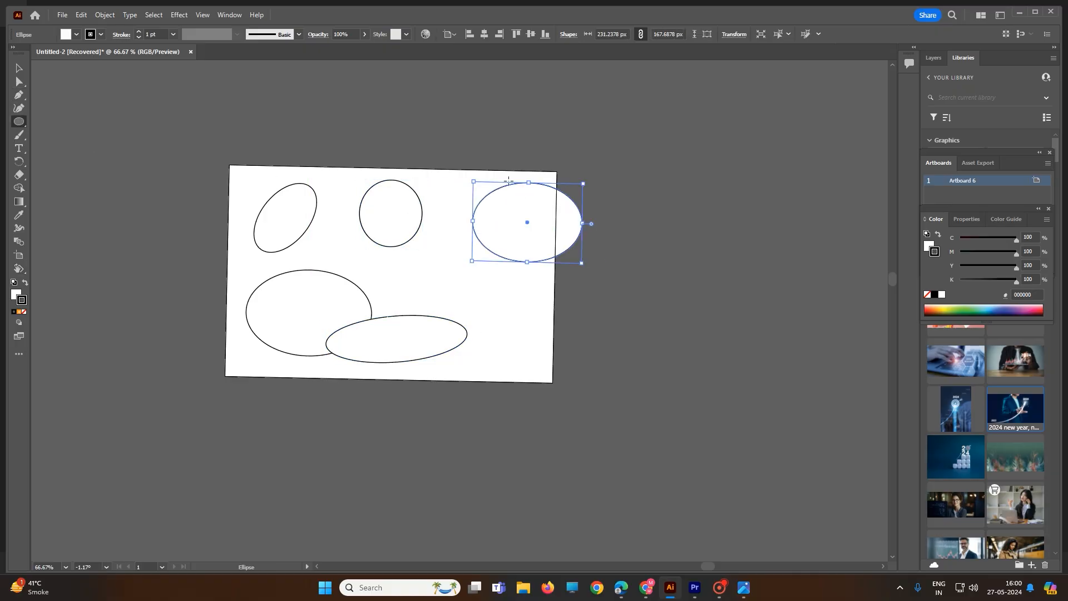
left_click_drag(457, 266, 529, 332)
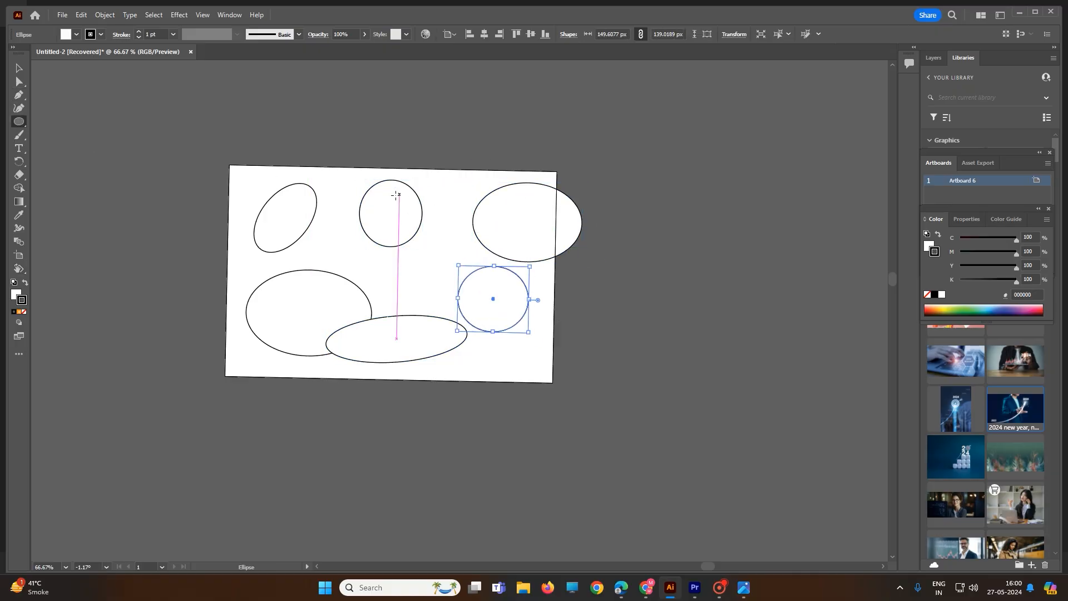
Enlarge Artboard 6 with the Artboard tool by extending its right and lower edges to about 919 × 608 px
left_click(17, 259)
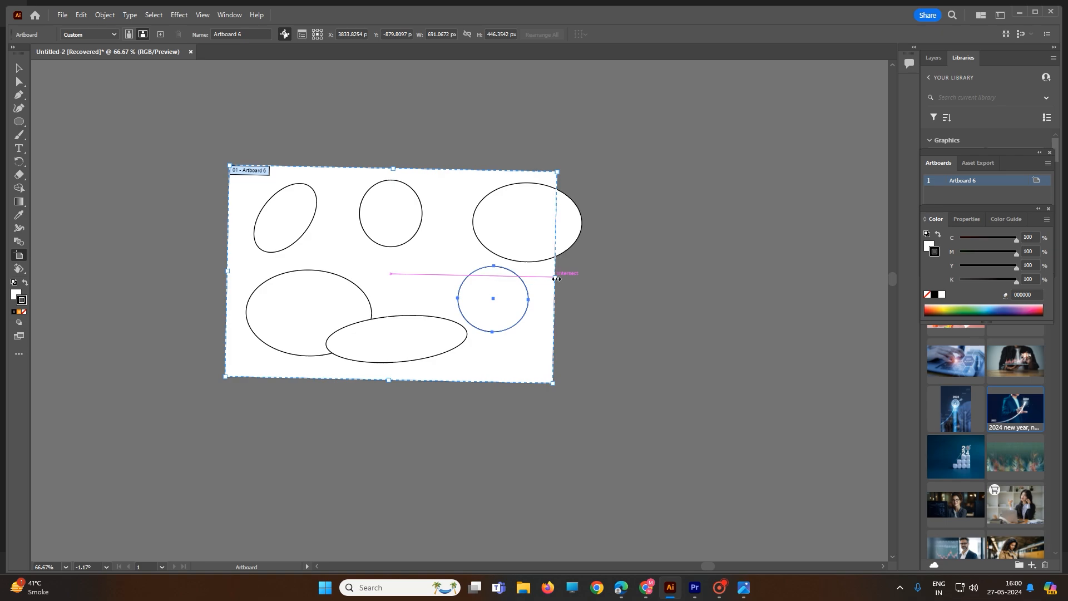
left_click_drag(556, 277, 663, 280)
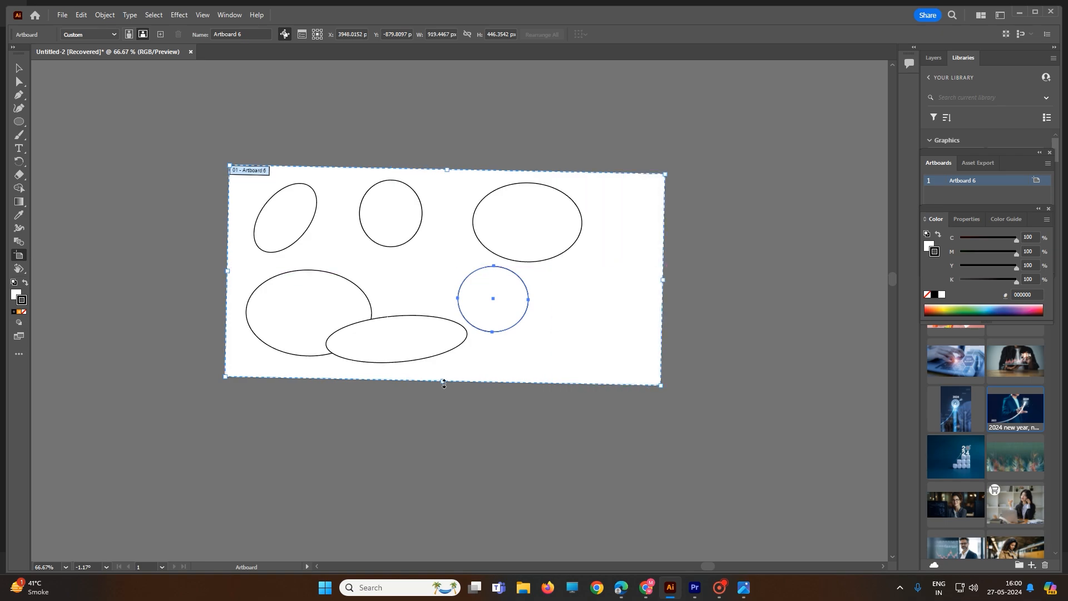
left_click_drag(444, 382, 441, 458)
Create two artboards to the right of Artboard 6, one narrowed to about 303 × 602 px and one about 809 × 570 px
left_click_drag(702, 178, 873, 468)
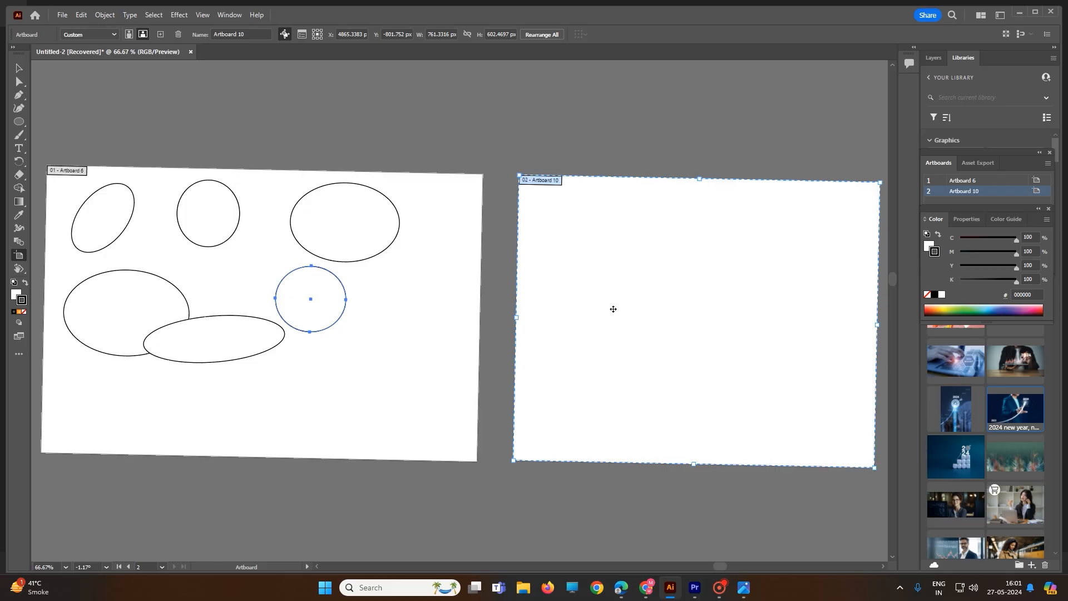
left_click_drag(877, 325, 660, 321)
left_click_drag(704, 180, 817, 460)
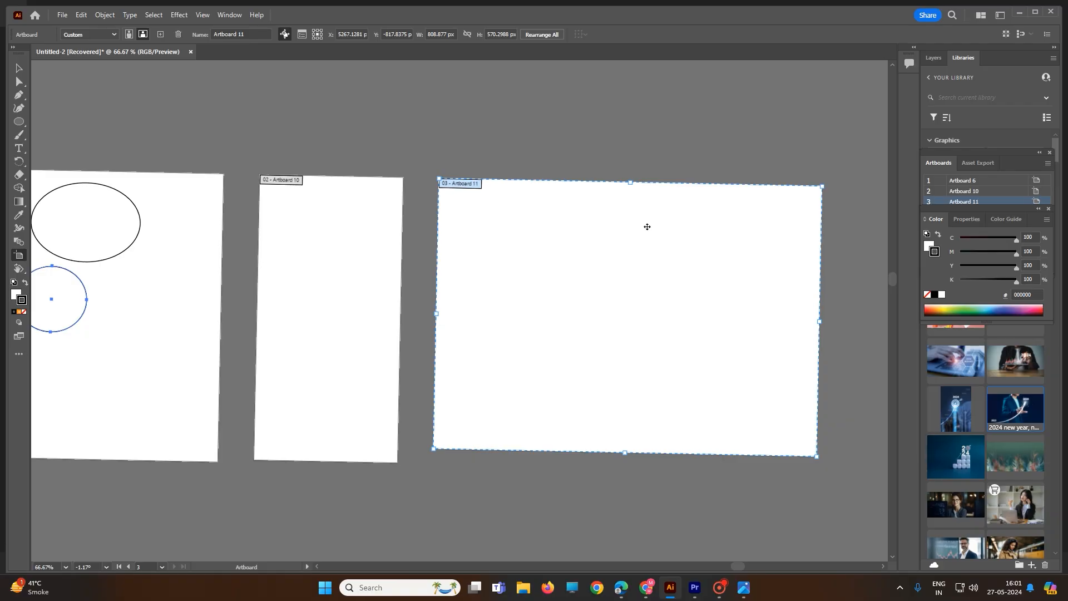
Delete both newly added artboards, keeping only Artboard 6
key("Delete")
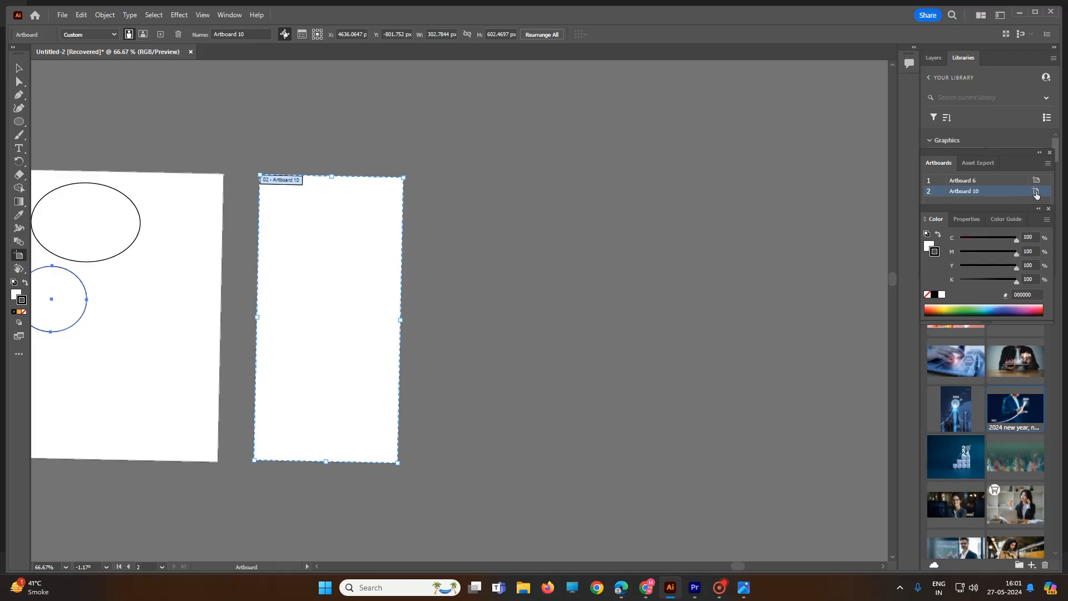
left_click(1009, 192)
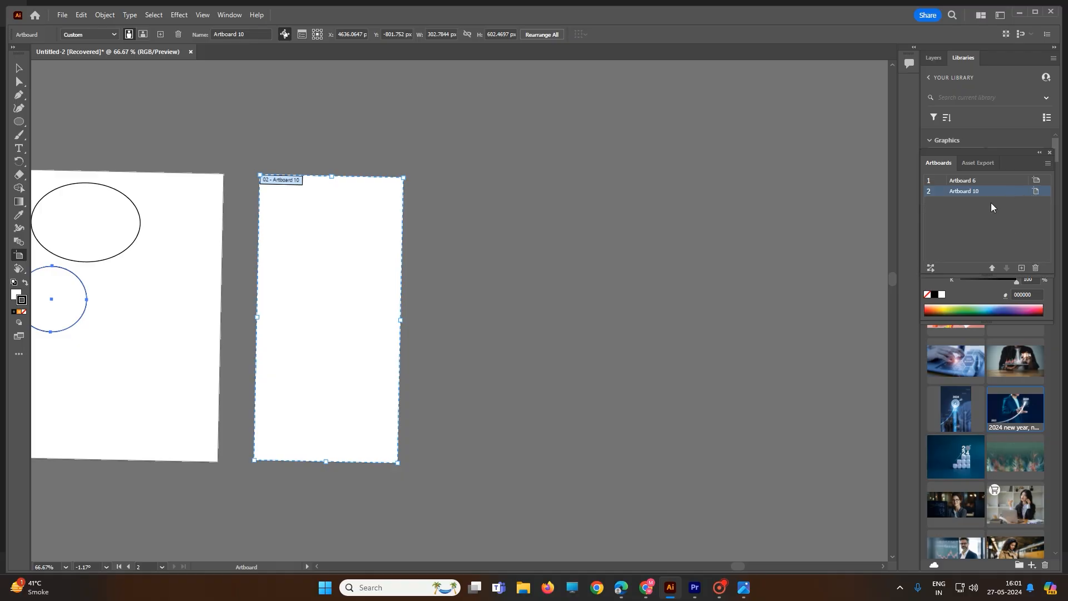
left_click(1034, 267)
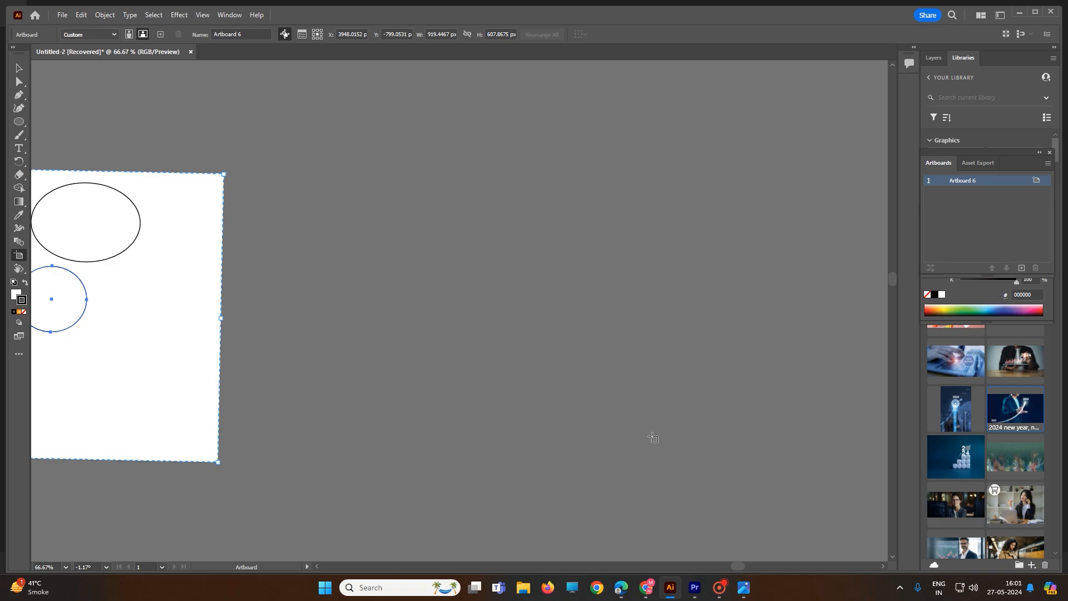
Select the stray ellipse lying outside the artboard at the upper right and delete it
scroll(424, 326, "down", 4)
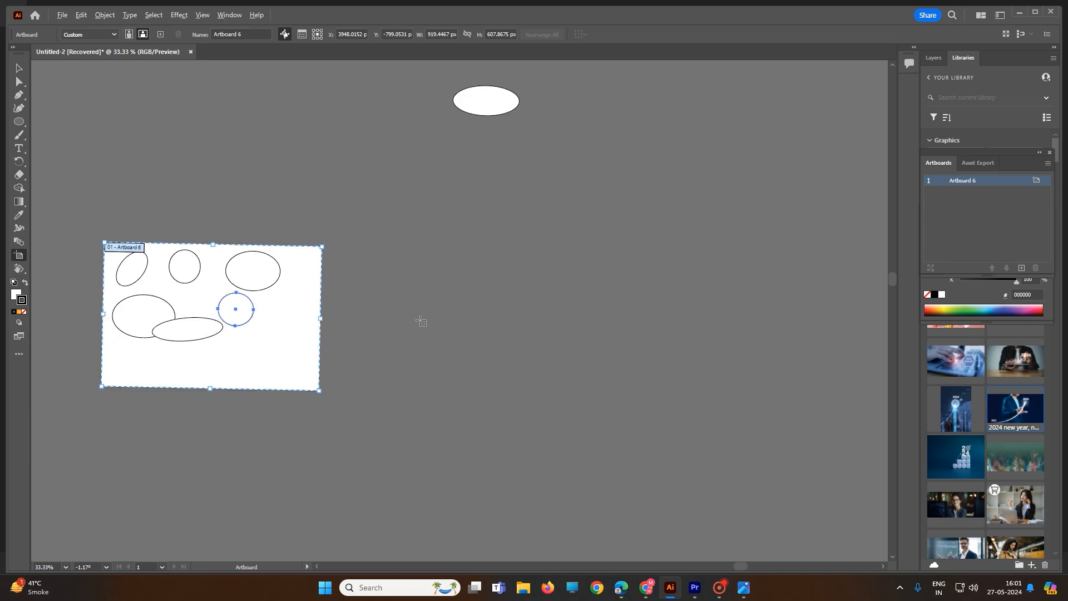
left_click(19, 68)
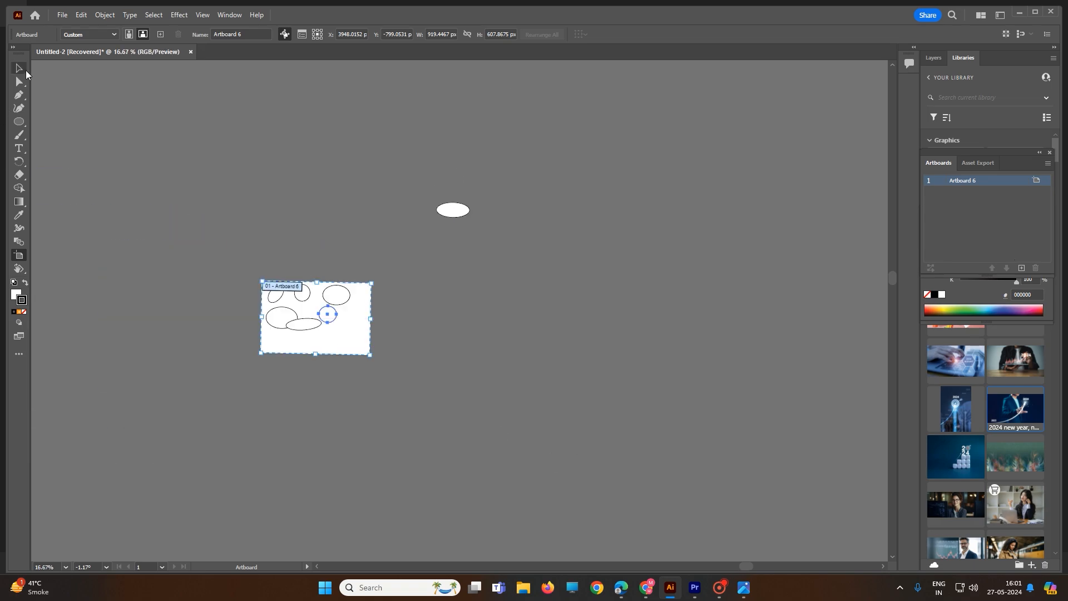
left_click_drag(381, 134, 553, 280)
key("Delete")
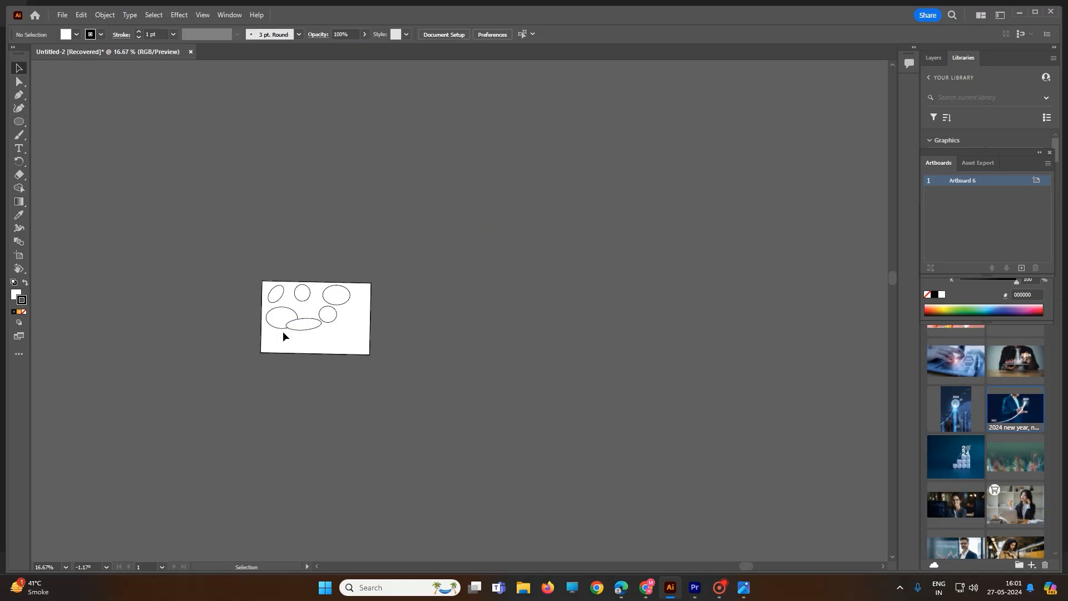
Move the nearly round ellipse beside the flat one to the artboard's lower right area
scroll(328, 411, "up", 2, "alt")
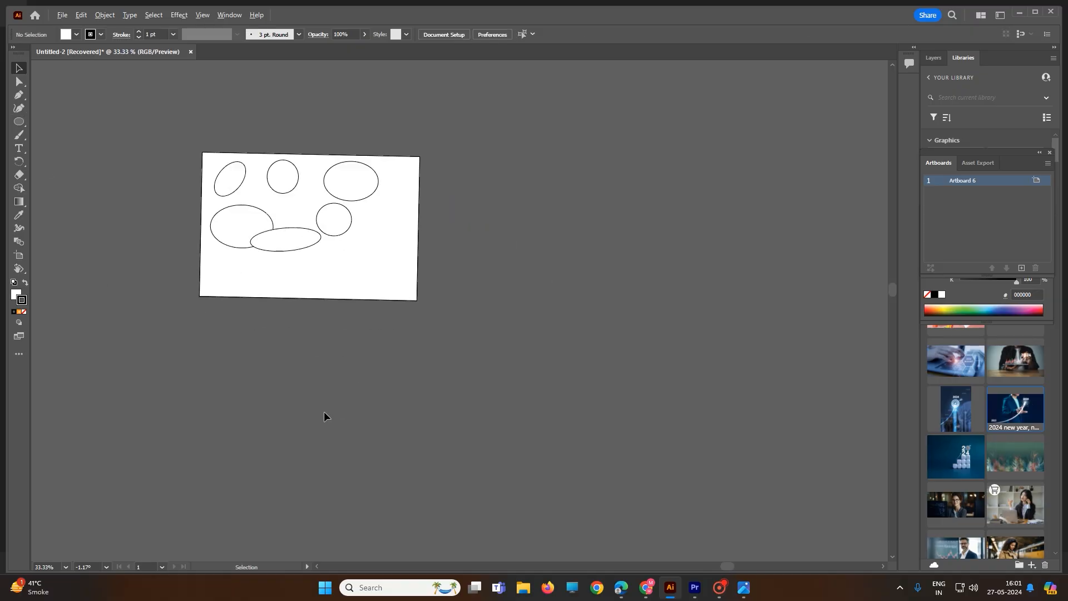
left_click(341, 236)
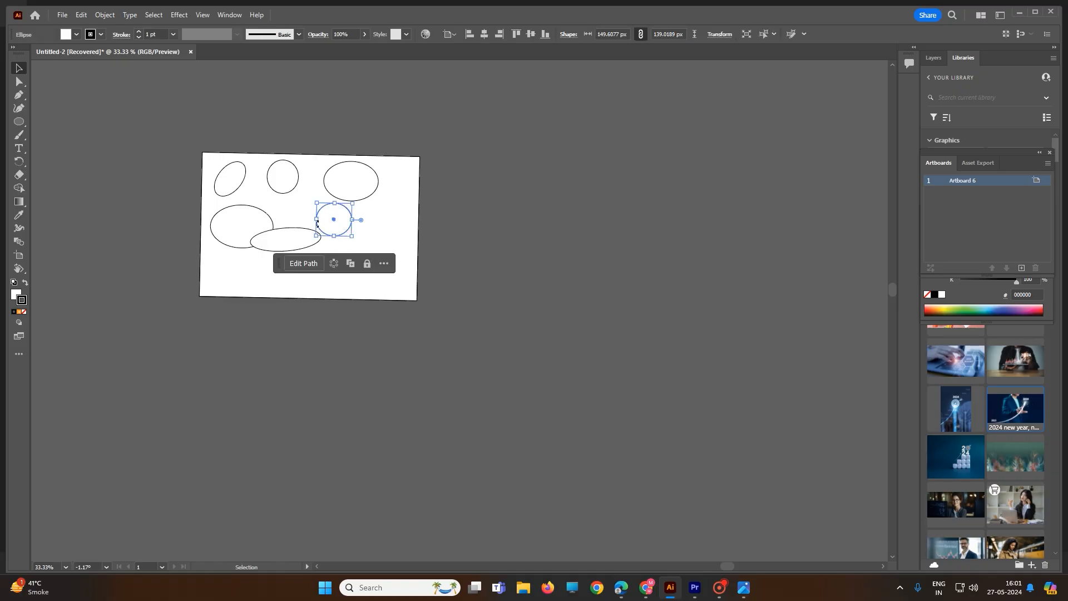
left_click_drag(338, 221, 381, 254)
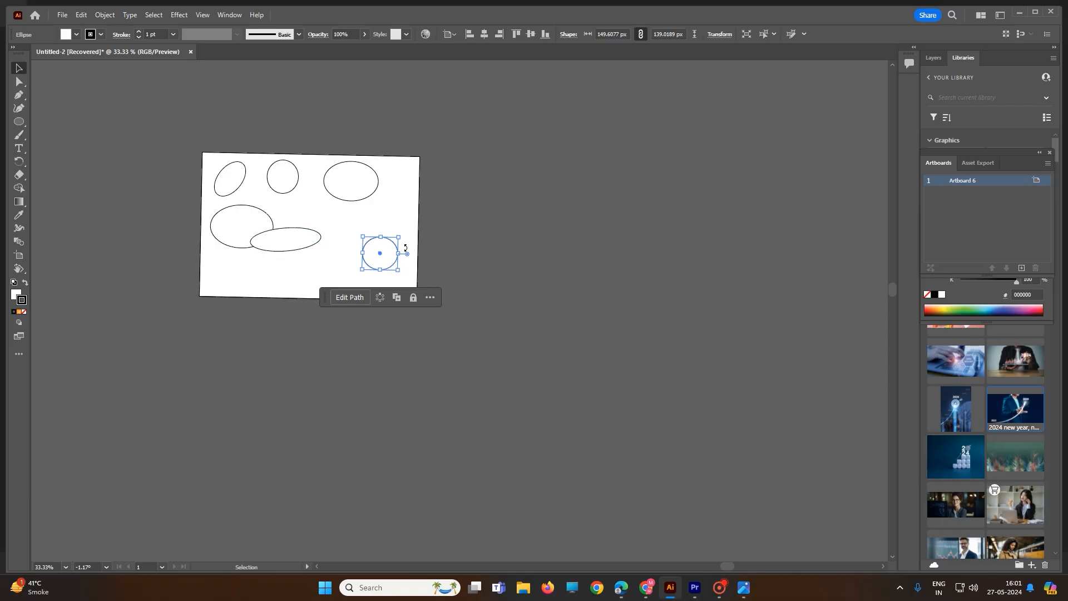
Set the selected round ellipse's stroke colour to red EA1313 and inspect the outline up close with the selection cleared
scroll(404, 250, "up", 1)
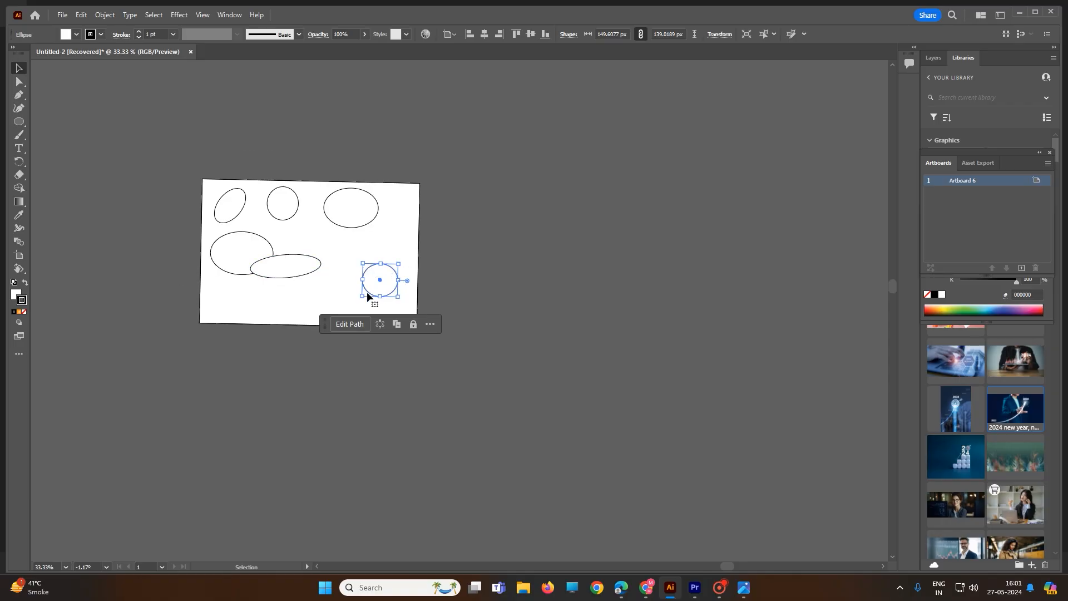
double_click(24, 301)
left_click(517, 231)
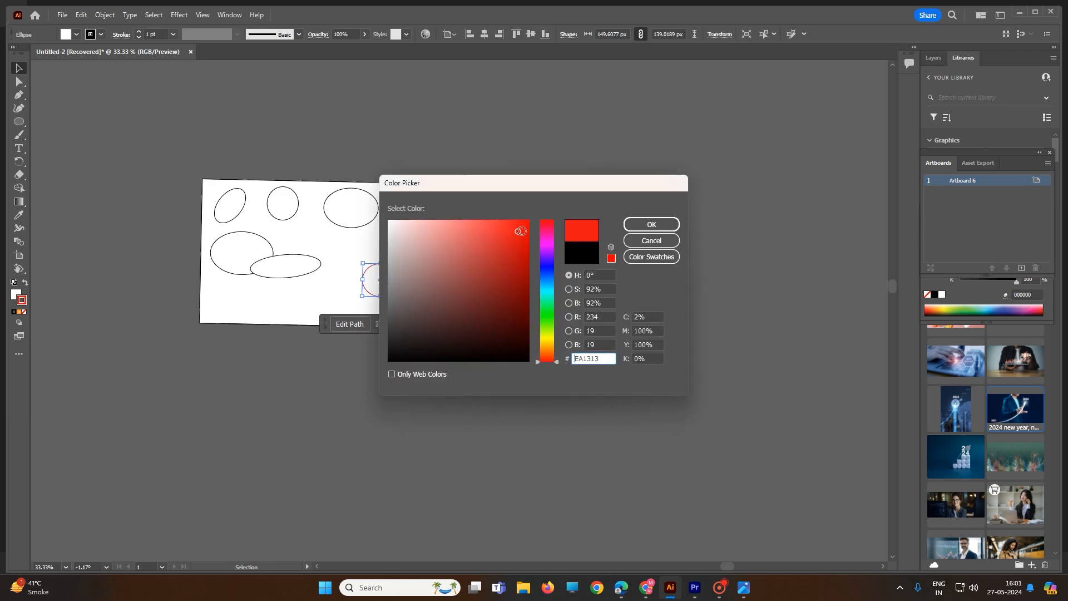
left_click(649, 224)
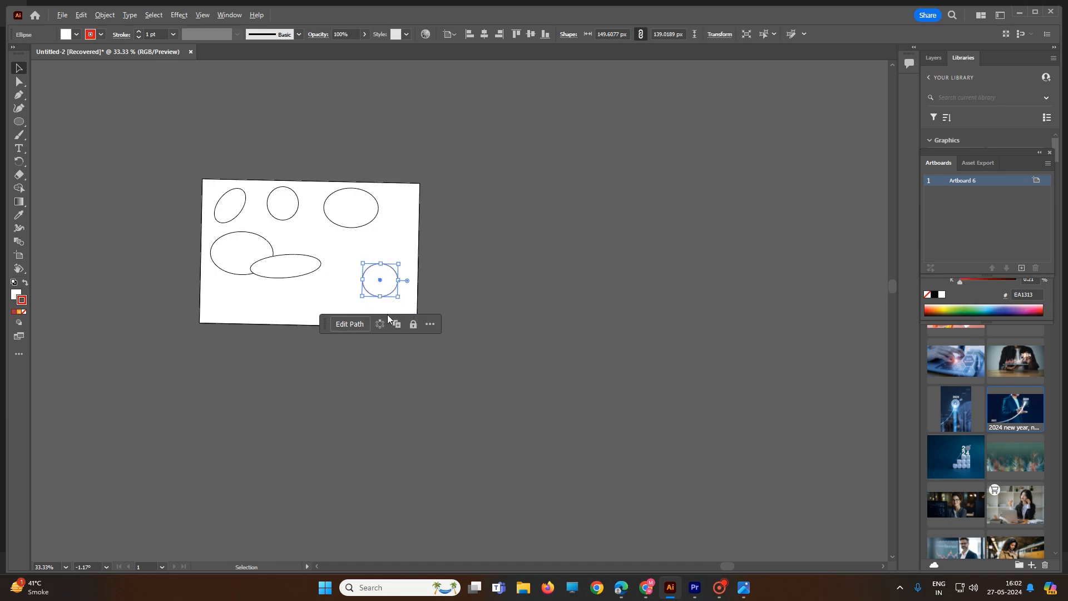
scroll(388, 317, "up", 5)
left_click(467, 256)
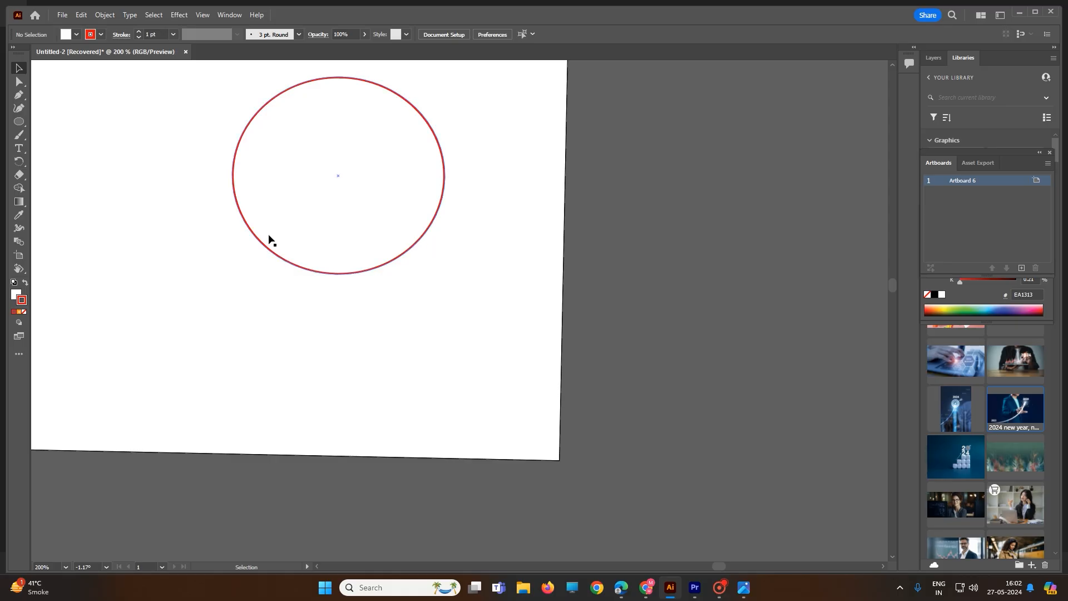
Set the fill colour to near-black 070101 with nothing selected
double_click(14, 296)
left_click(517, 357)
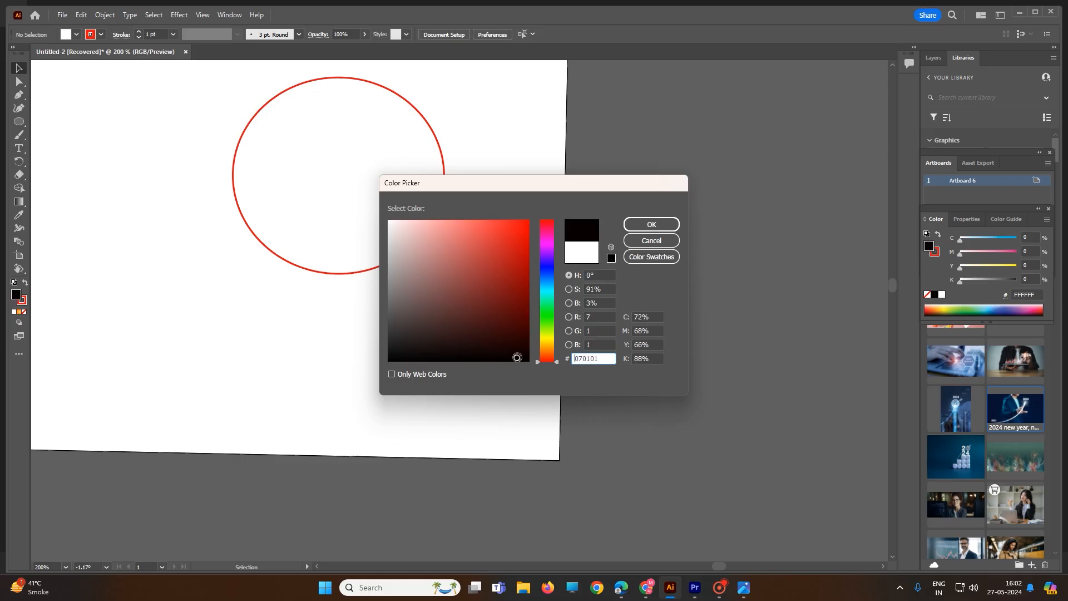
left_click(652, 224)
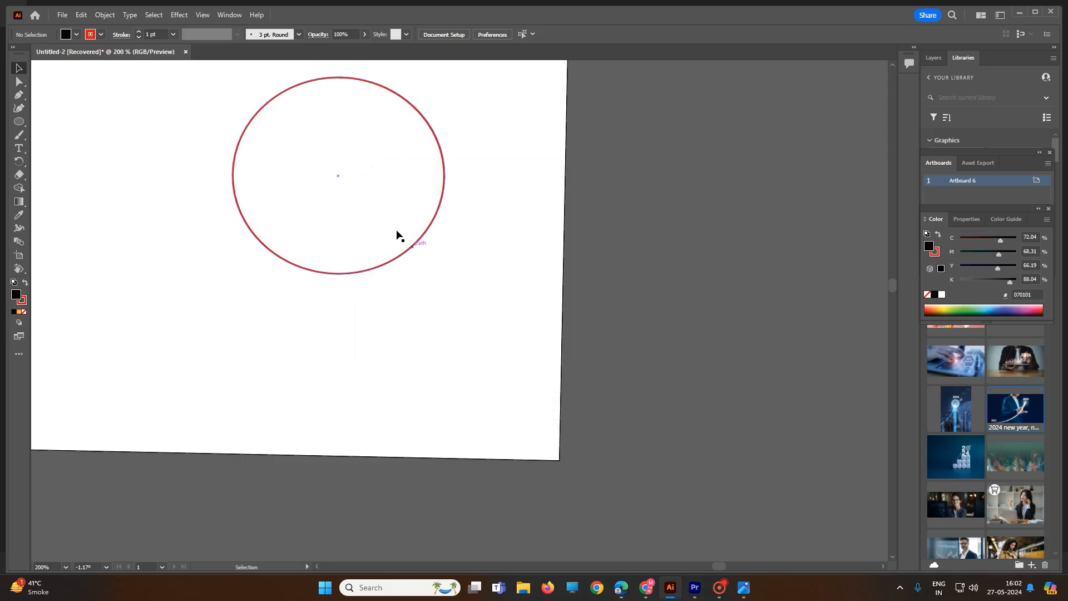
Select the red-outlined ellipse, fill it with dark blue 003A7F, and clear the selection
left_click(377, 214)
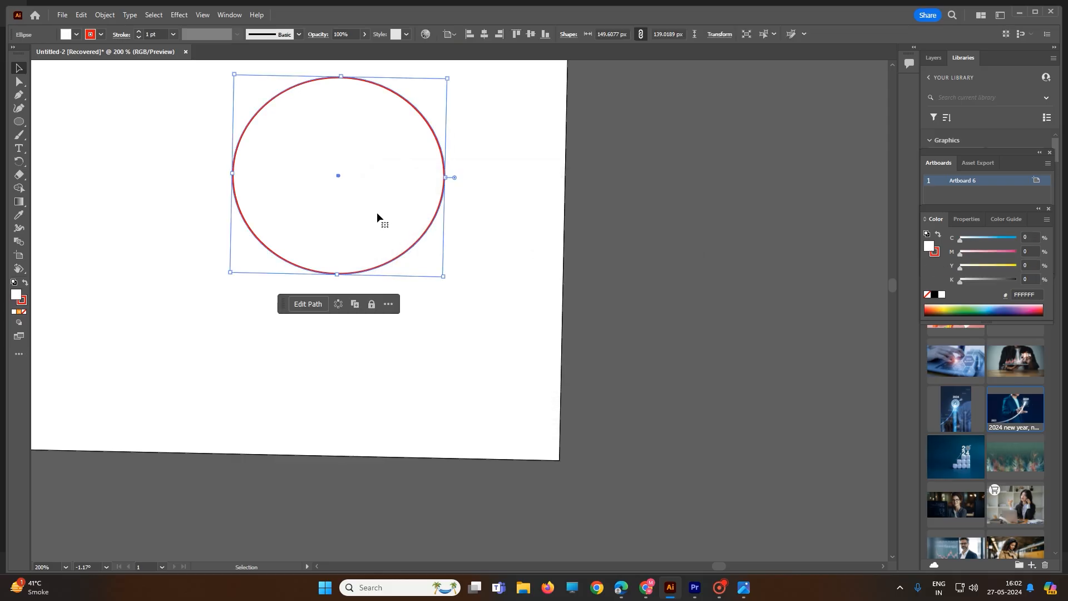
double_click(16, 295)
left_click_drag(519, 359, 534, 295)
left_click(545, 278)
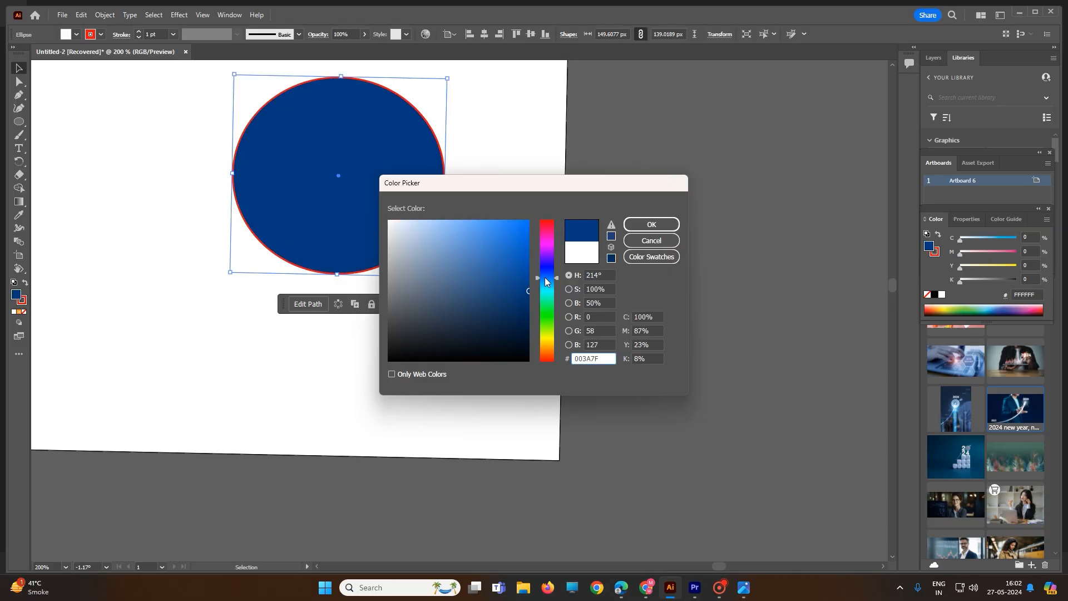
left_click(651, 225)
left_click(496, 236)
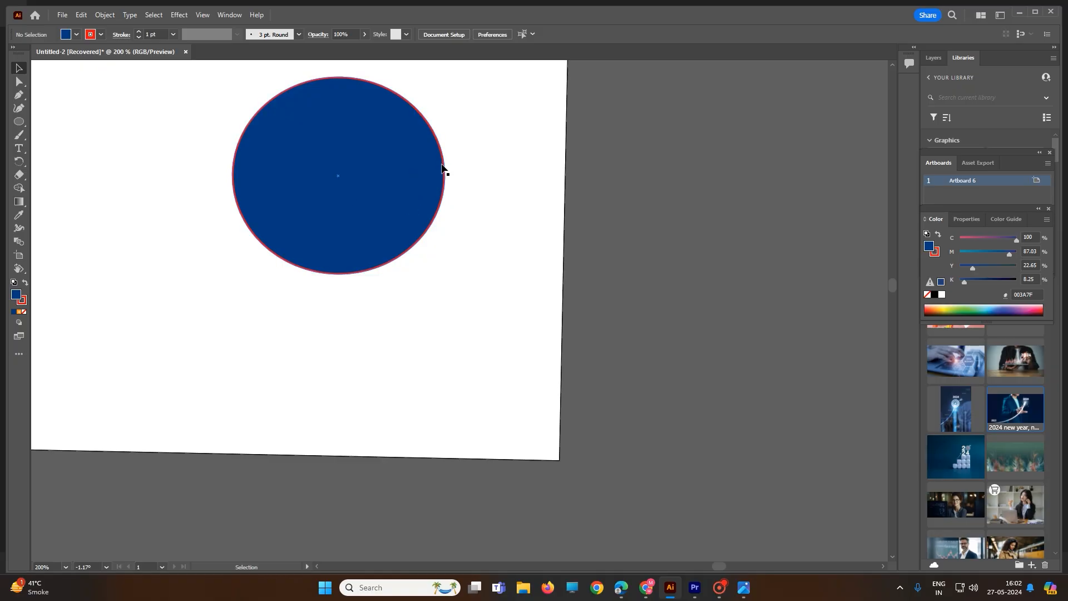
Select the blue ellipse, restore its default white fill and black stroke, and deselect it
left_click_drag(504, 292, 151, 39)
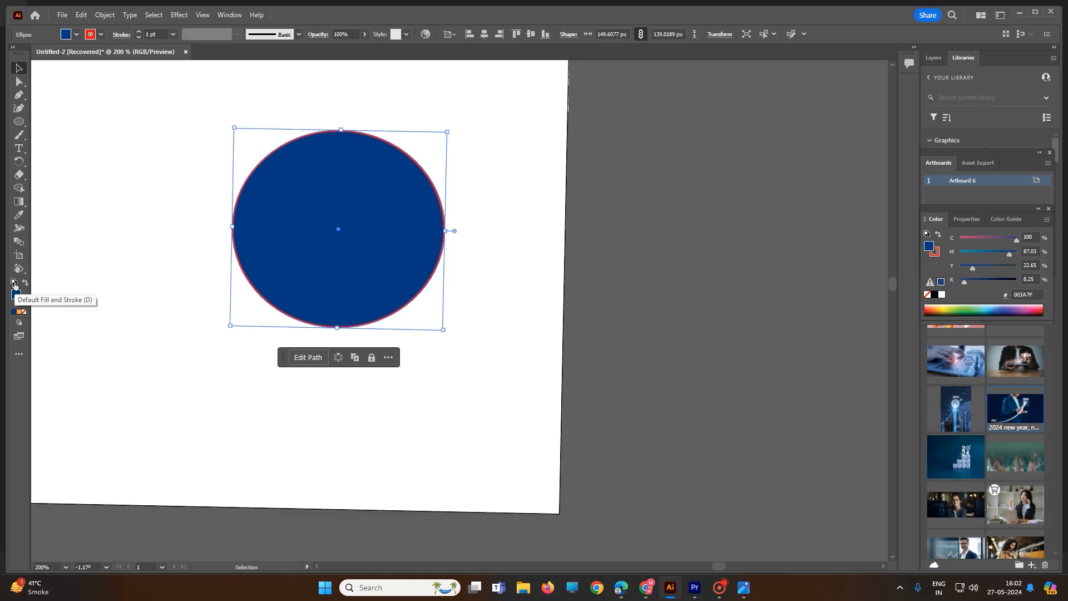
left_click(15, 284)
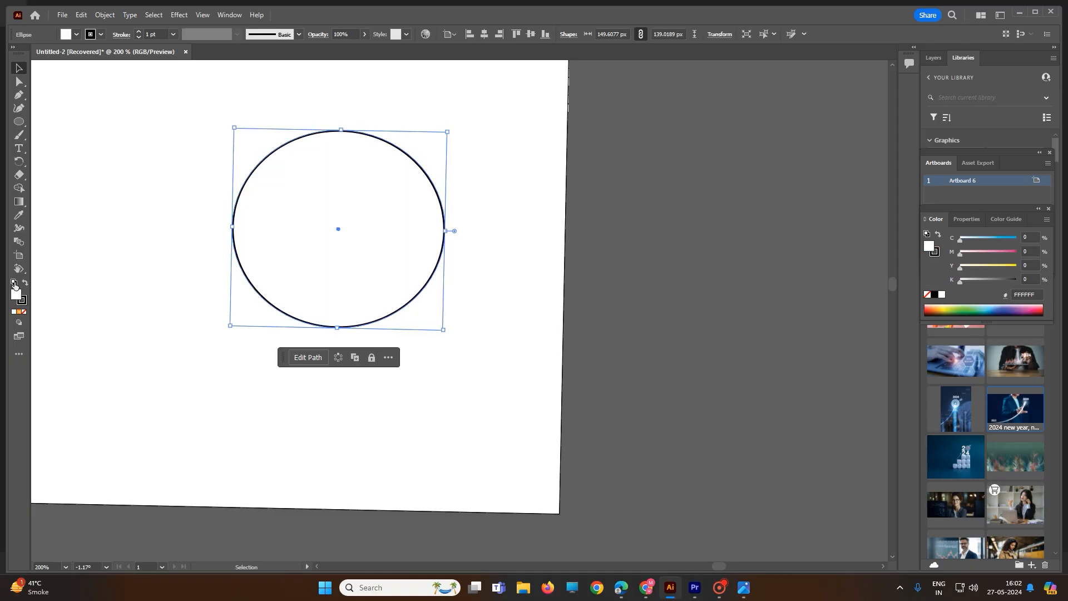
left_click(484, 279)
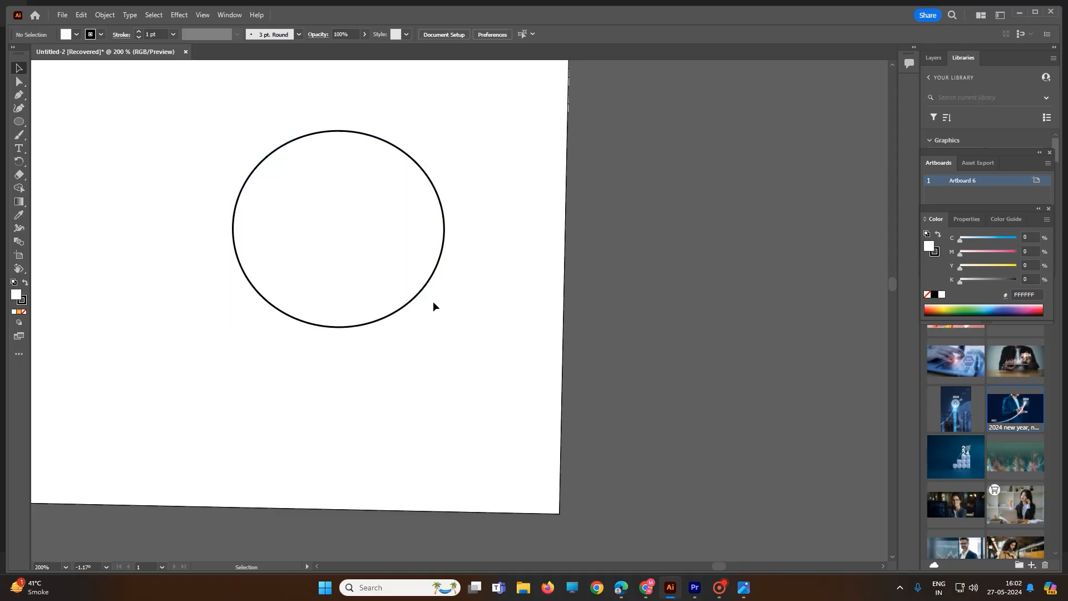
Fill the large ellipse with the white-to-orange radial gradient and draw another gradient-filled ellipse about 53 × 94 px to its lower left
left_click_drag(430, 283, 447, 267)
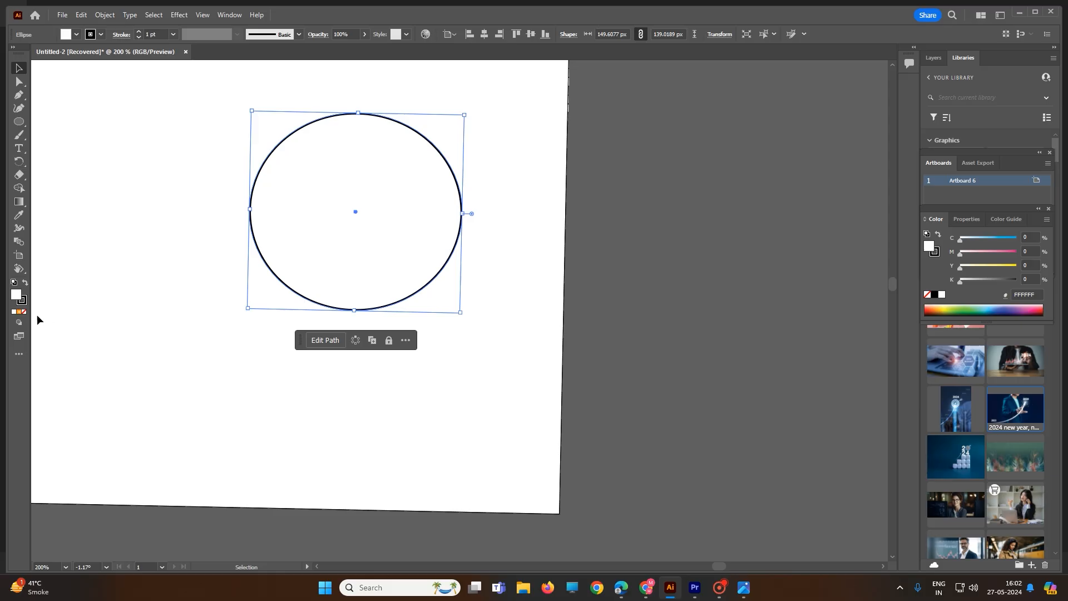
left_click(19, 312)
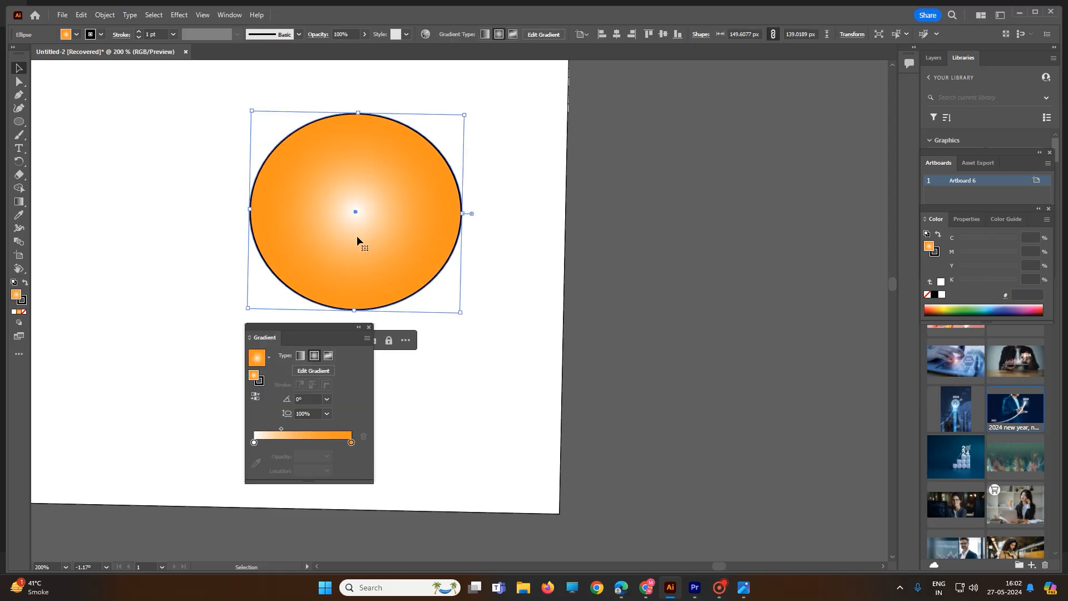
left_click(19, 121)
left_click_drag(139, 254, 214, 389)
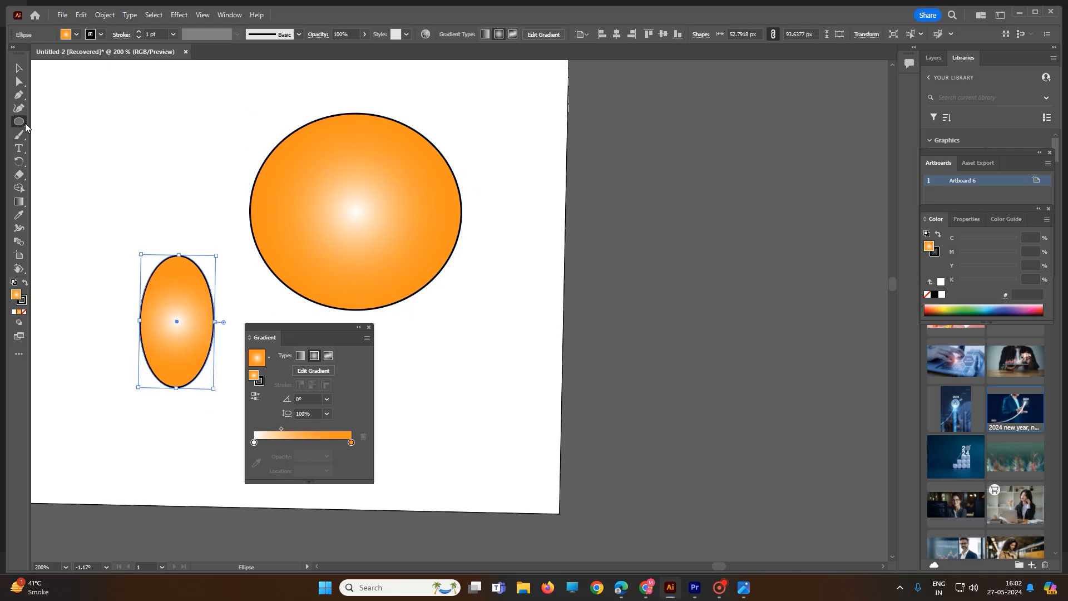
Draw a hexagon with a radius of about 73 px above the small ellipse and give it the default white fill and black stroke
left_click_drag(19, 122, 53, 143)
left_click_drag(94, 107, 168, 178)
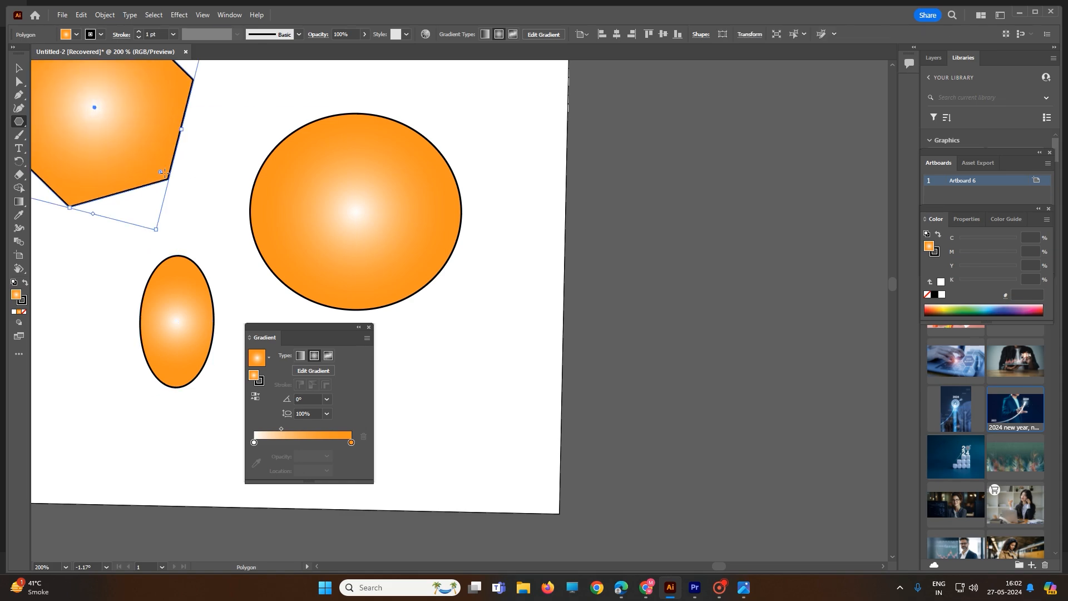
left_click(14, 282)
left_click(168, 322)
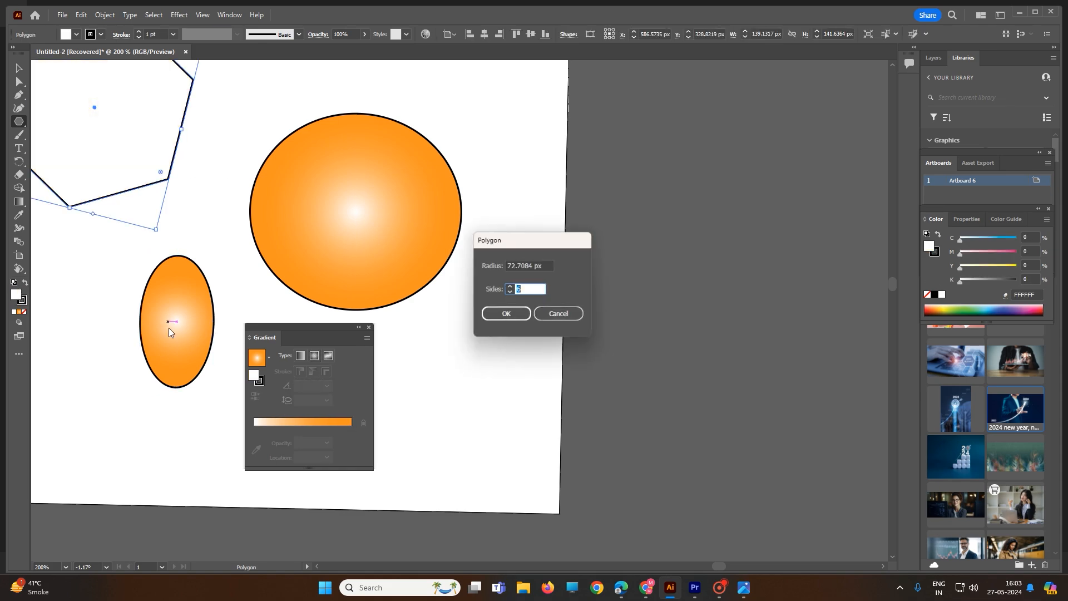
left_click(544, 318)
Reset all shapes on the artboard to the default white fill and black stroke, clear the selection, and close the gradient settings
key("v")
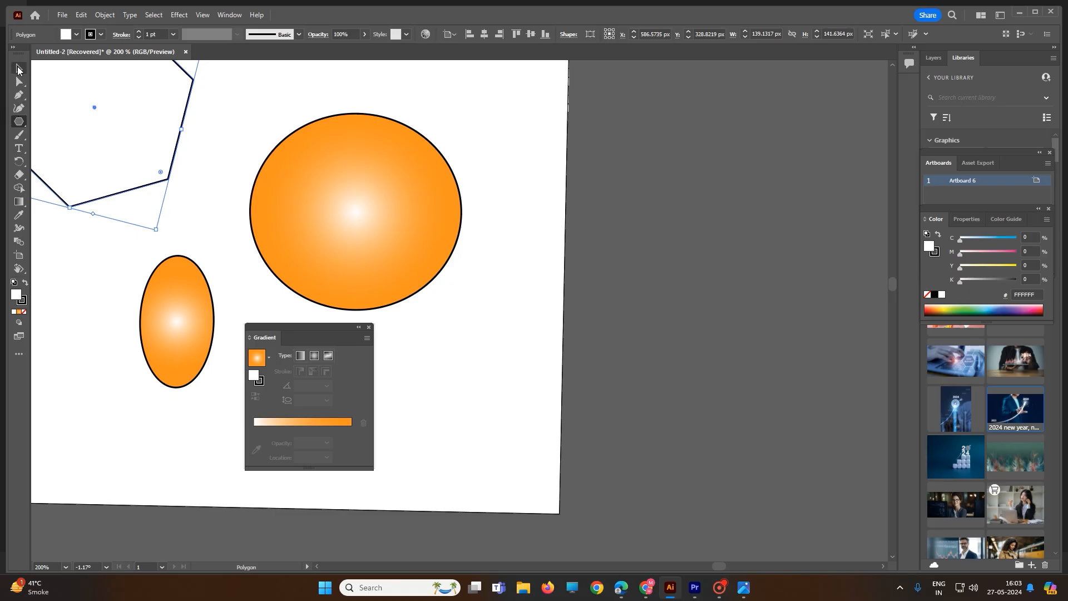
scroll(480, 337, "down", 2)
scroll(479, 333, "down", 4)
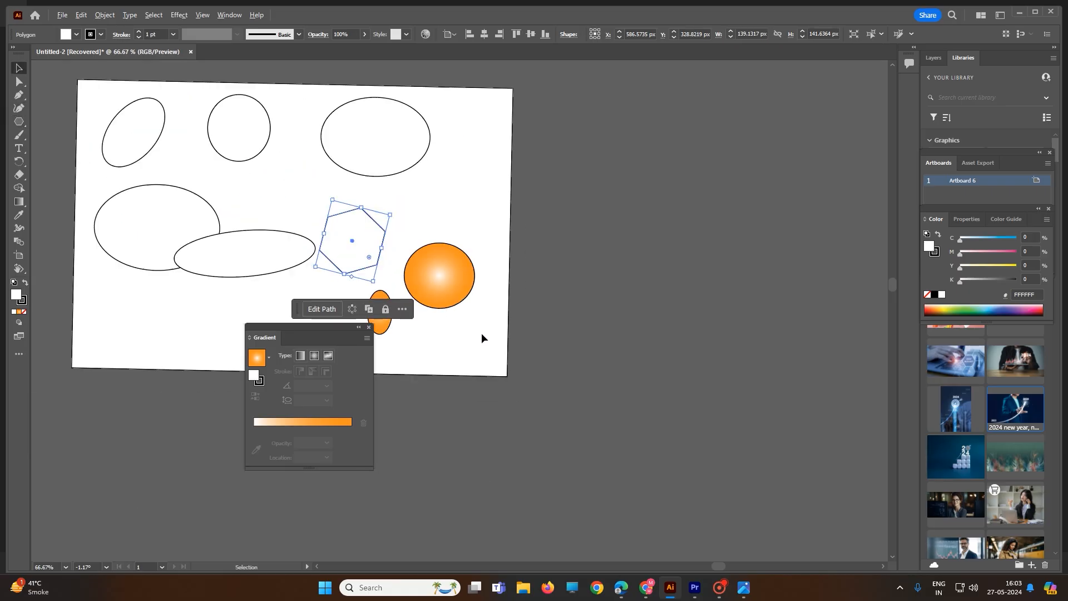
key("ctrl+a")
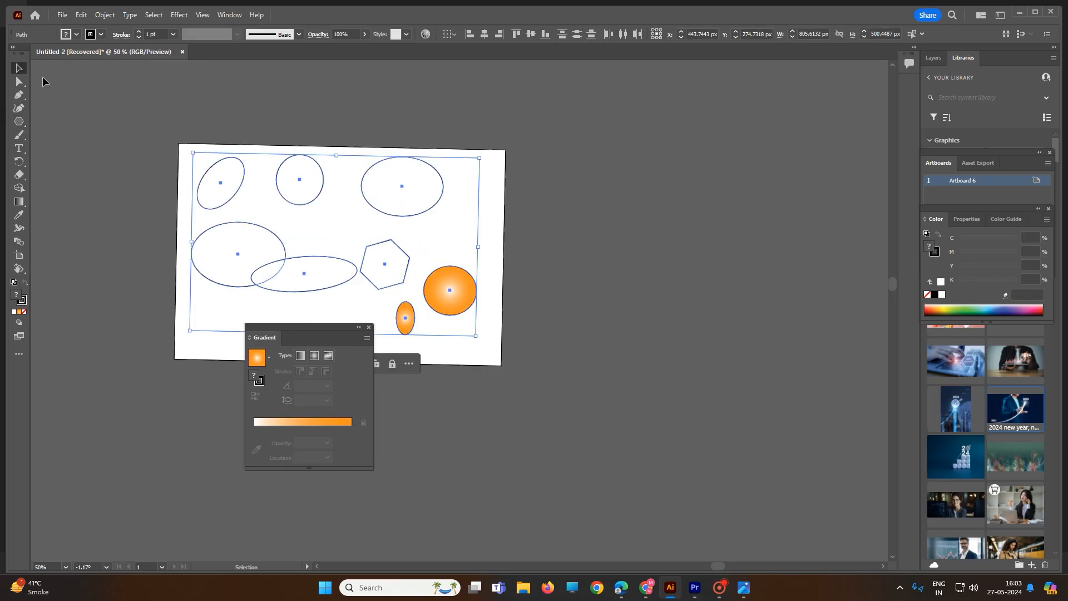
left_click(14, 282)
left_click(567, 235)
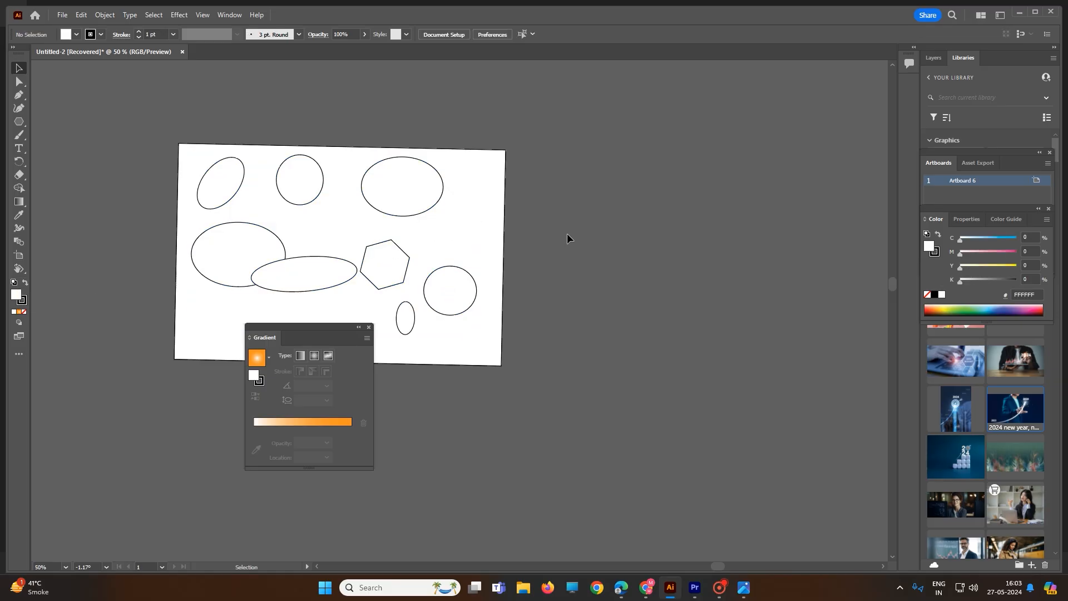
left_click(369, 327)
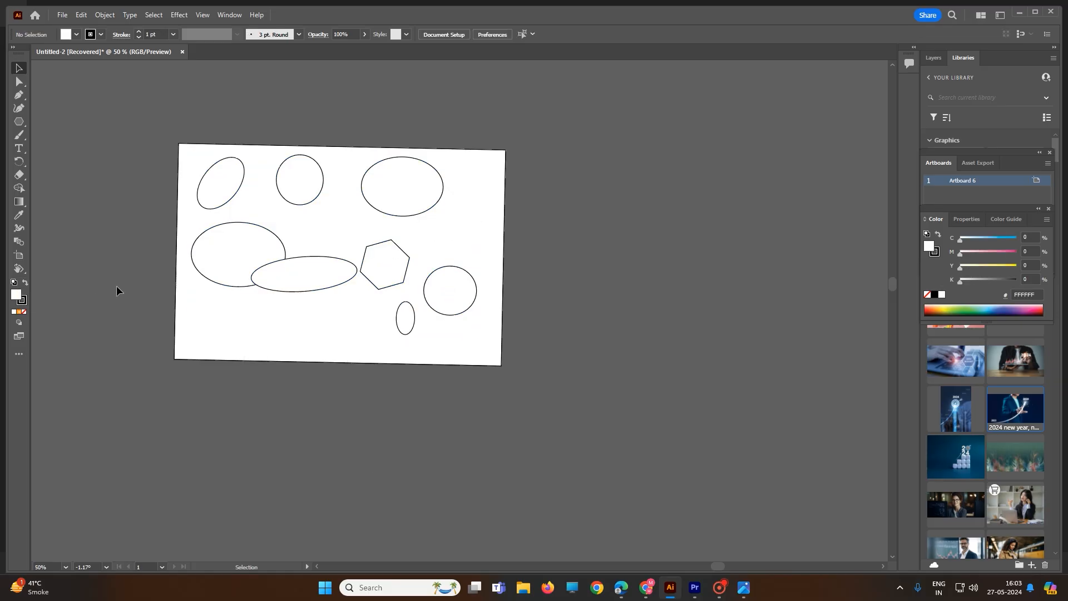
right_click(20, 269)
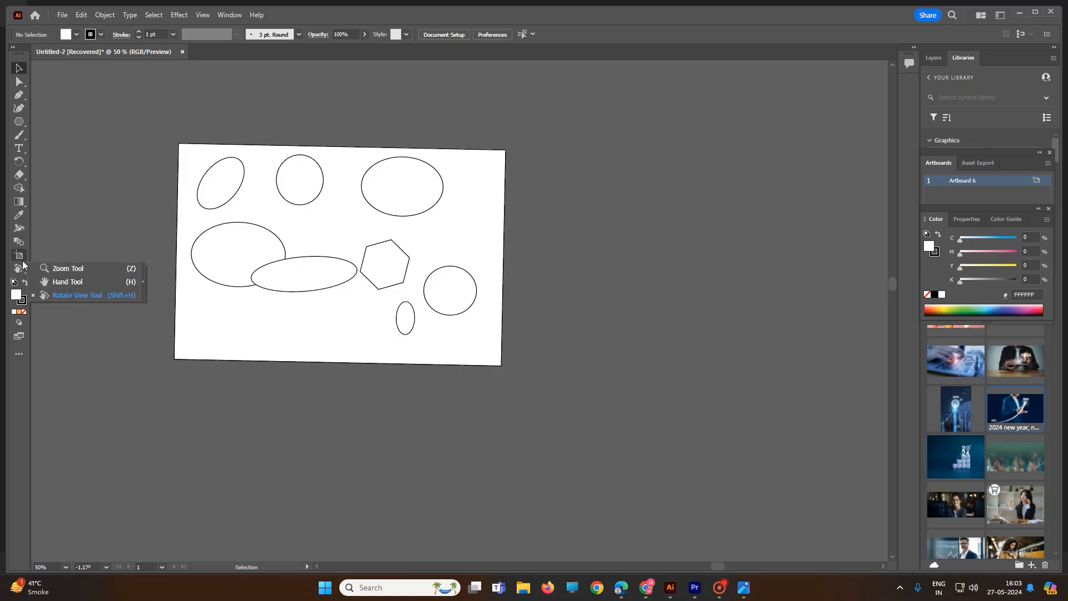
left_click(65, 246)
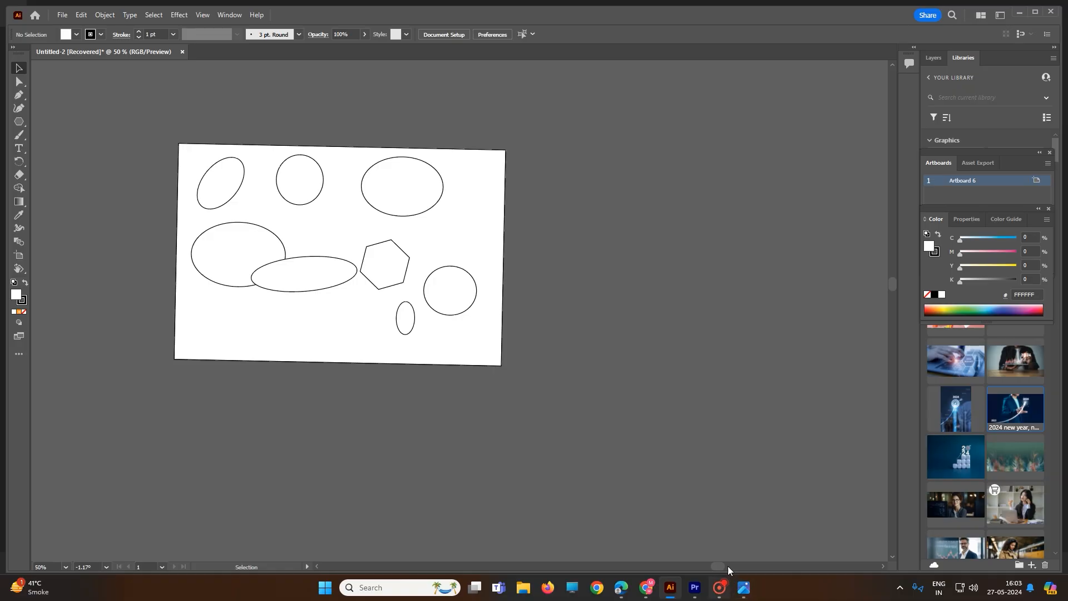
left_click(720, 587)
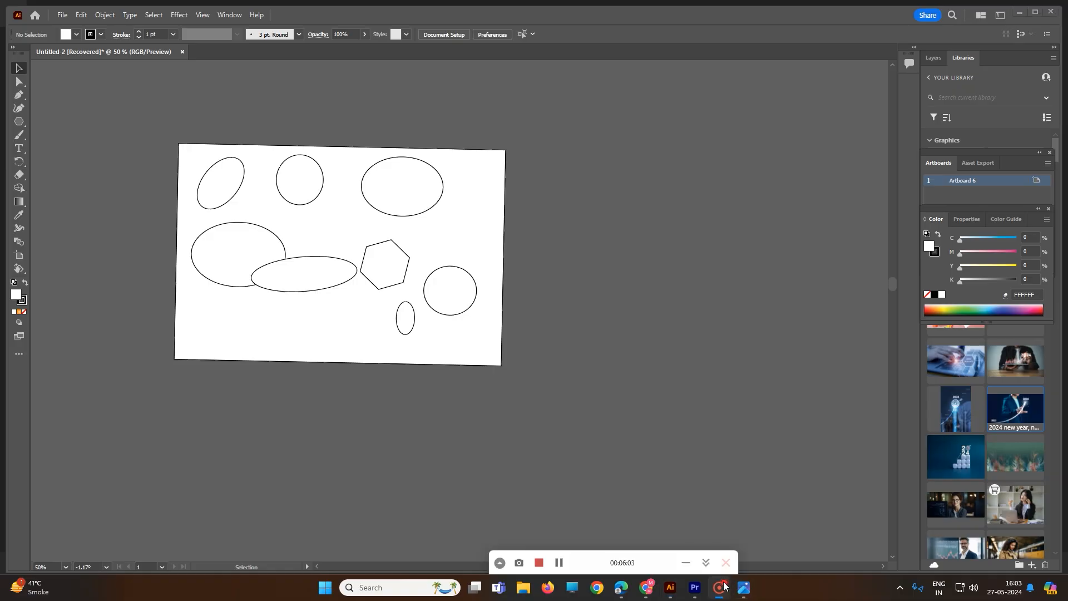